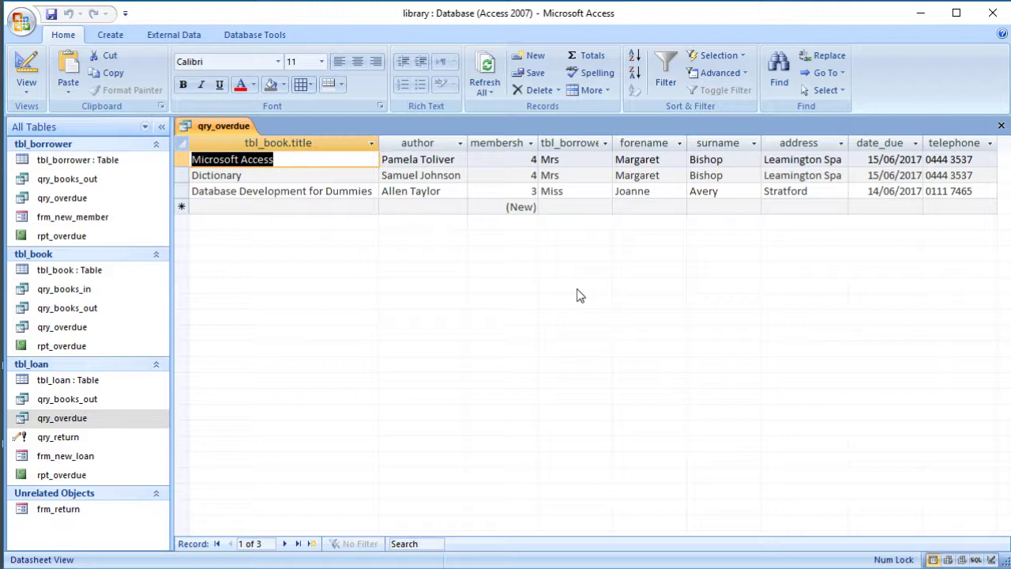
# - Check the borrower title values in the first two query records
pyautogui.click(595, 160)
pyautogui.click(594, 175)
pyautogui.click(595, 161)
pyautogui.click(596, 174)
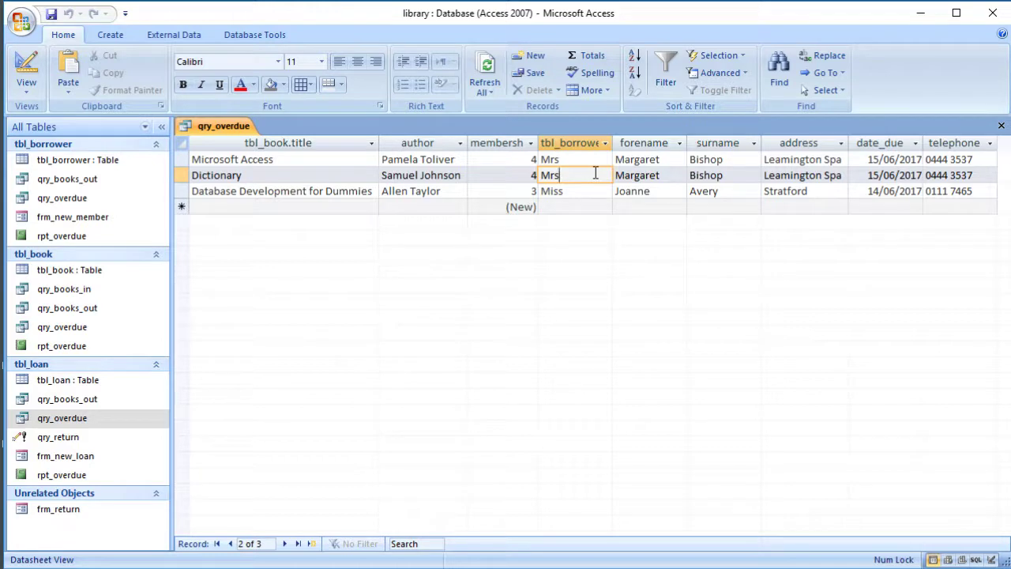
# - Create a blank Design View report whose Record Source is qry_overdue
pyautogui.click(111, 35)
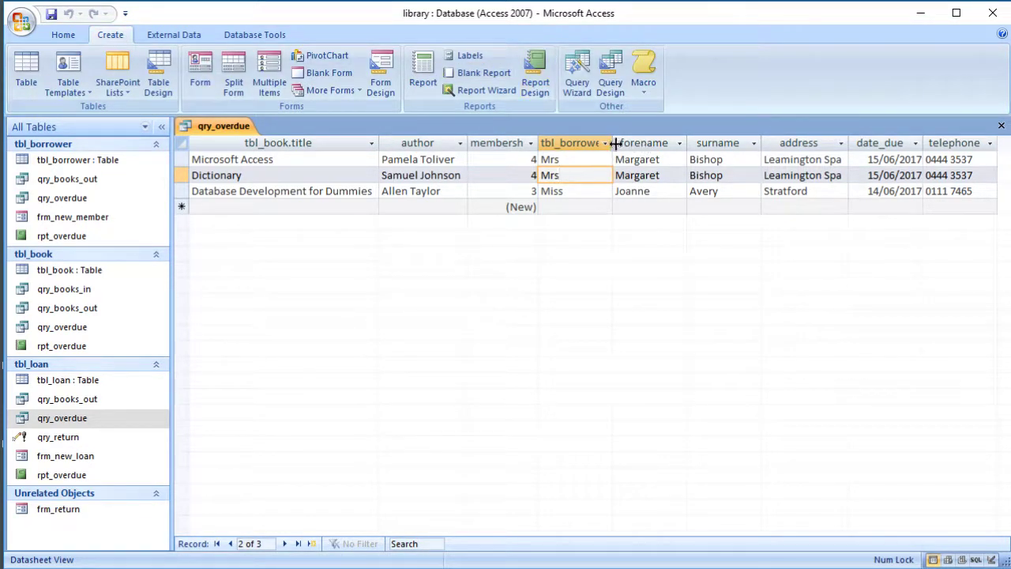
pyautogui.click(536, 82)
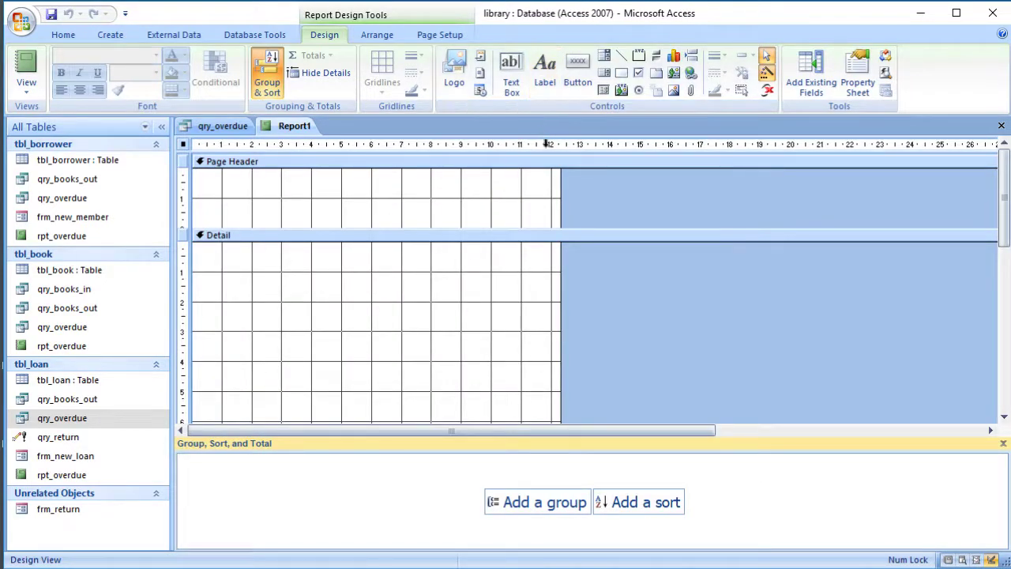
pyautogui.click(859, 72)
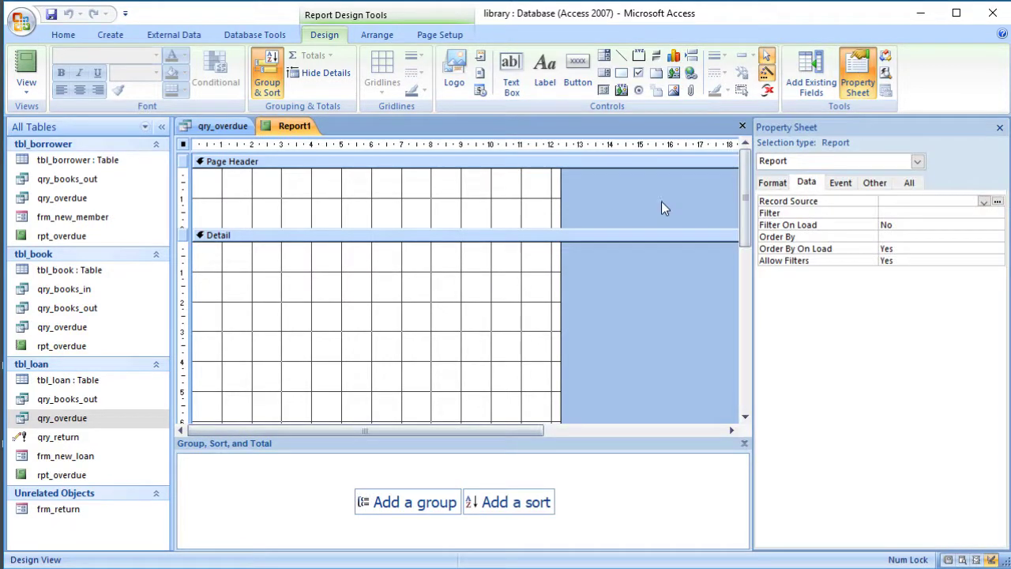
pyautogui.click(984, 202)
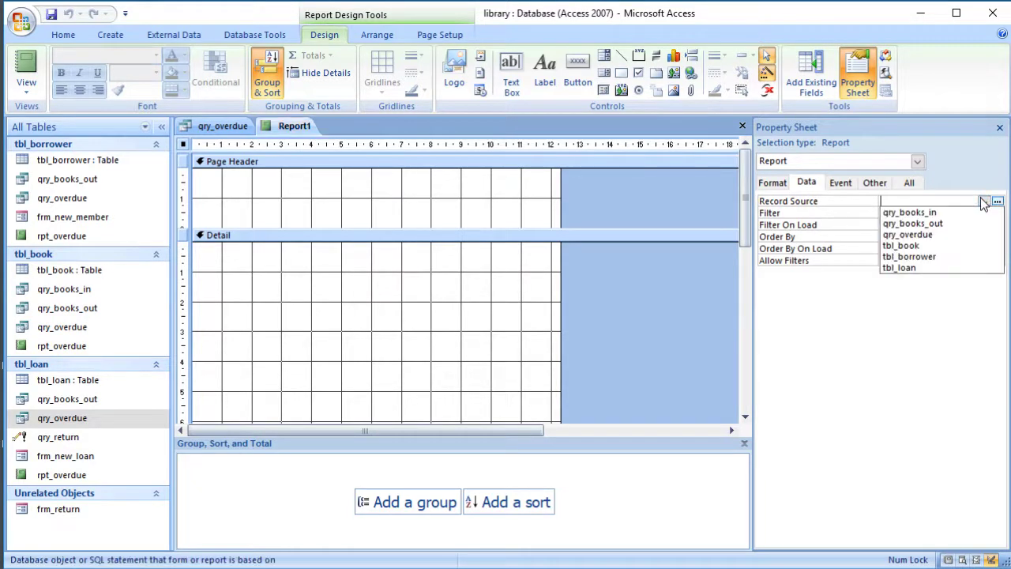
pyautogui.click(958, 235)
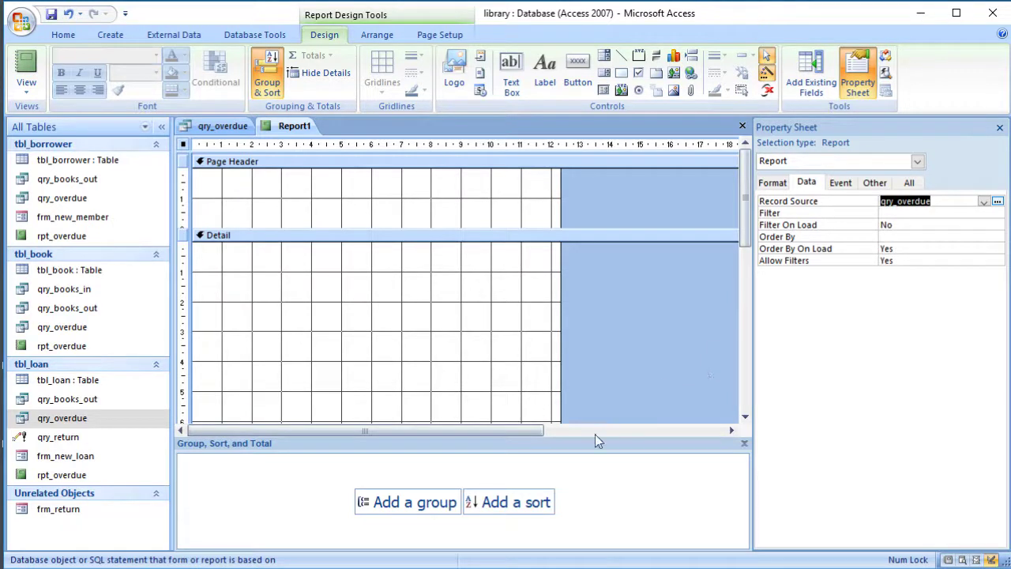
pyautogui.rightClick(389, 310)
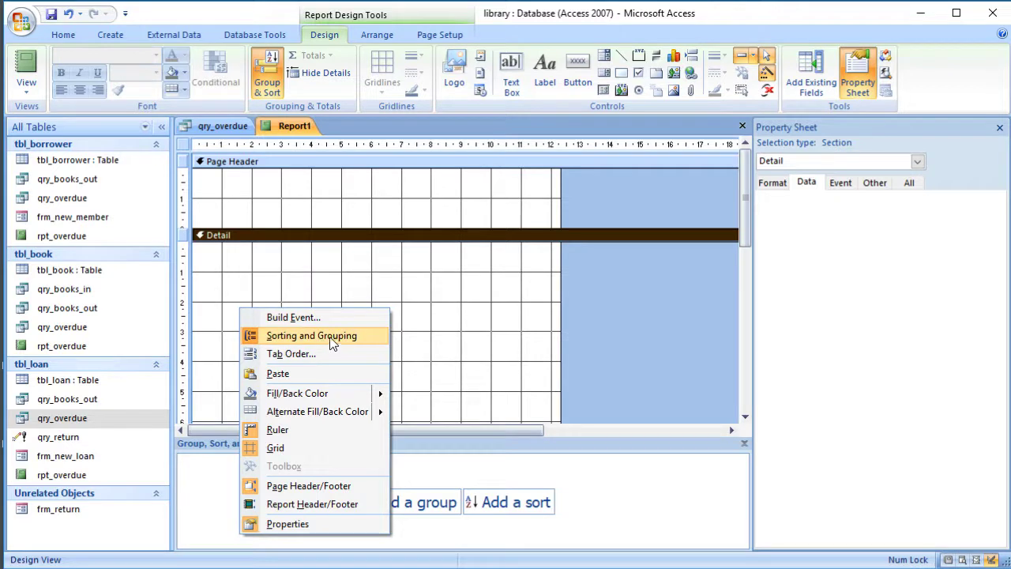
pyautogui.click(636, 338)
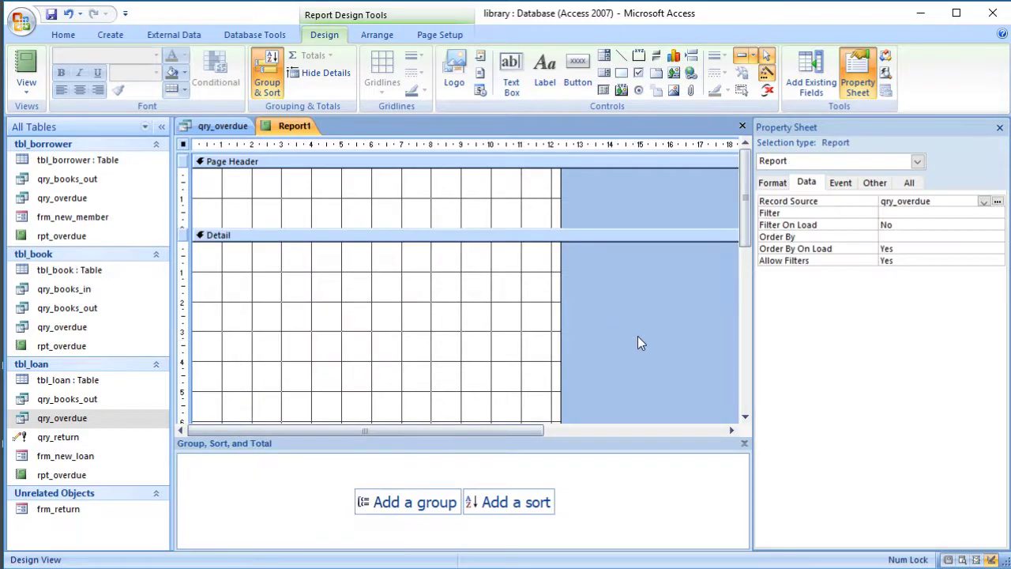
# - Add a membership_number group level set to 'with a footer section' in Group, Sort, and Total
pyautogui.click(419, 507)
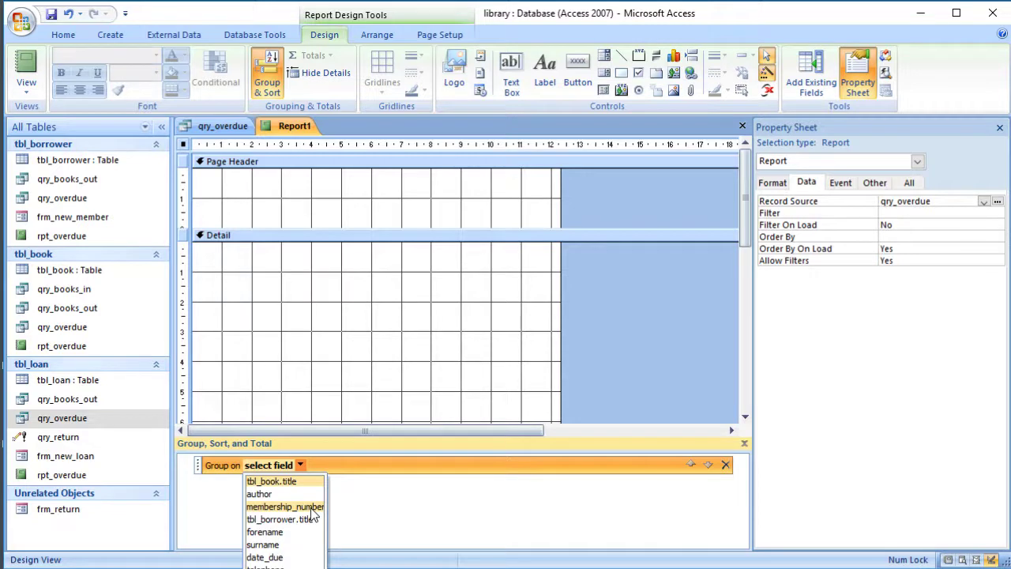
pyautogui.click(284, 506)
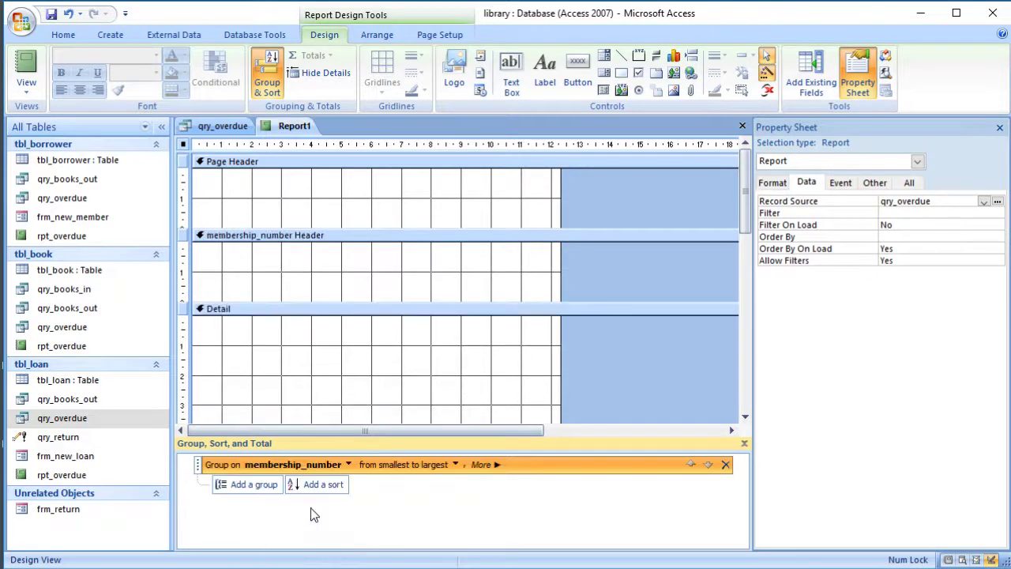
pyautogui.click(482, 464)
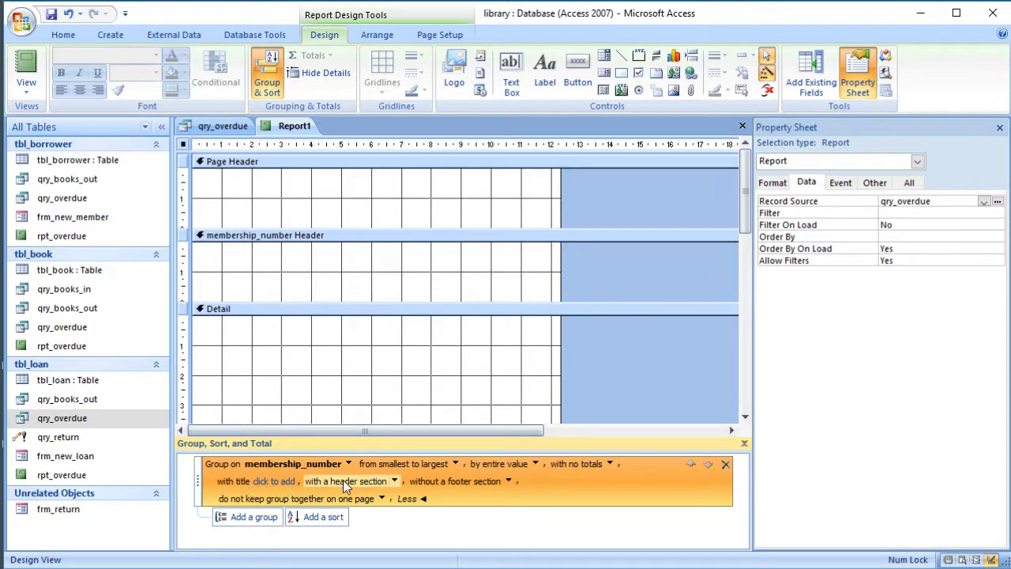
pyautogui.click(508, 482)
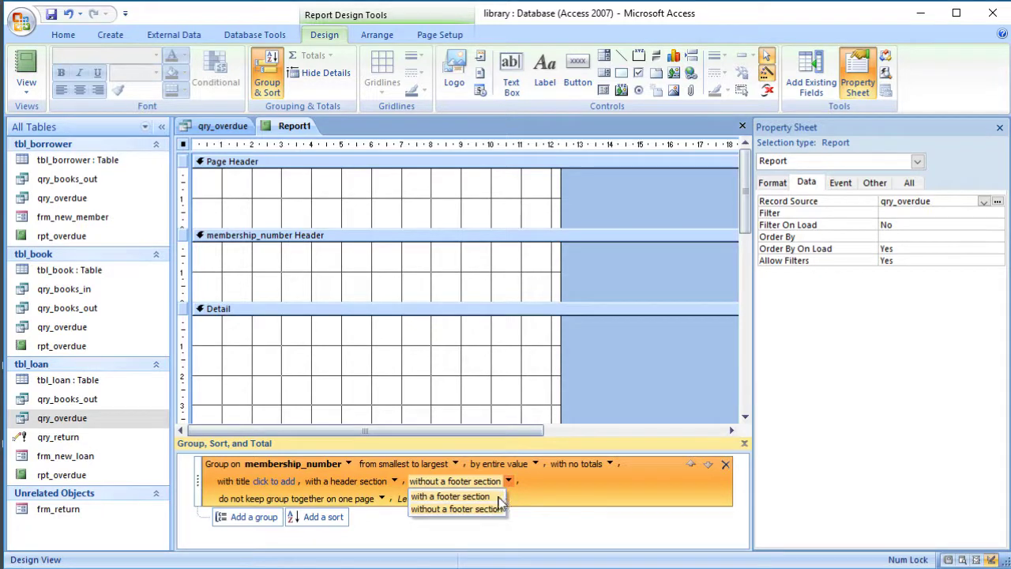
pyautogui.click(481, 497)
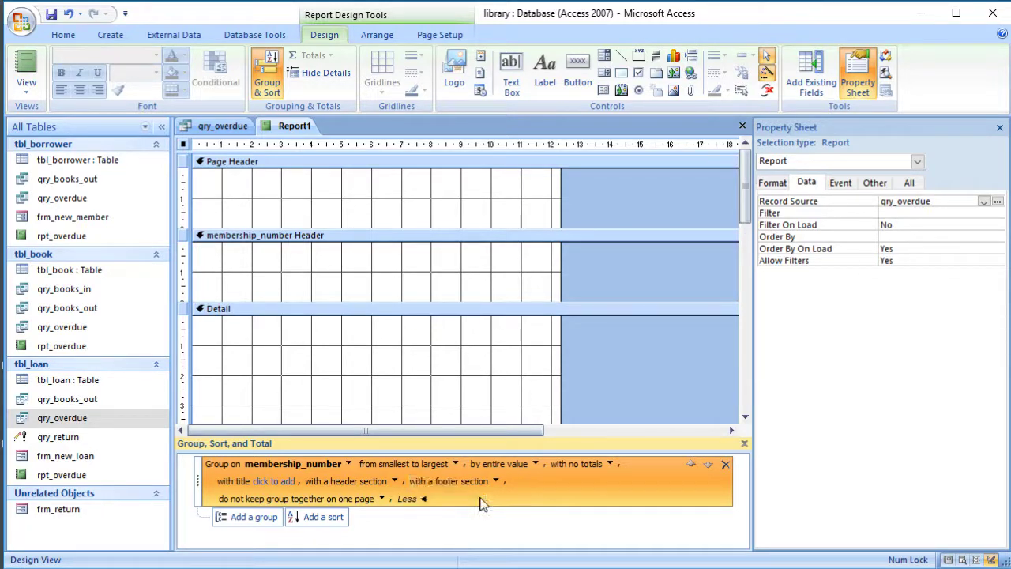
pyautogui.click(744, 444)
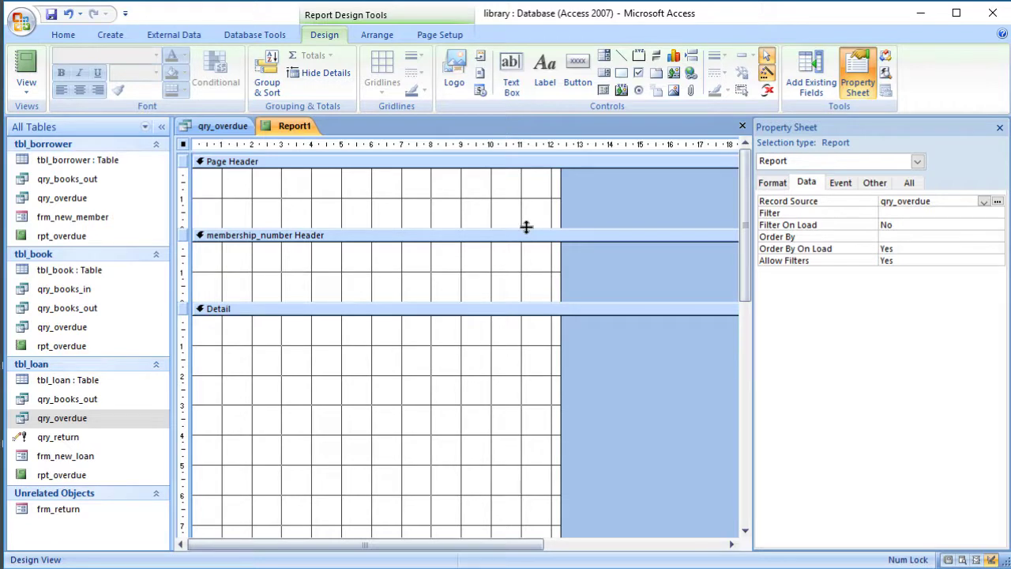
# - Collapse the Page Header and Page Footer to zero height and shorten the Detail section
pyautogui.moveTo(524, 229); pyautogui.dragTo(524, 162)
pyautogui.scroll(-5, 578, 319)
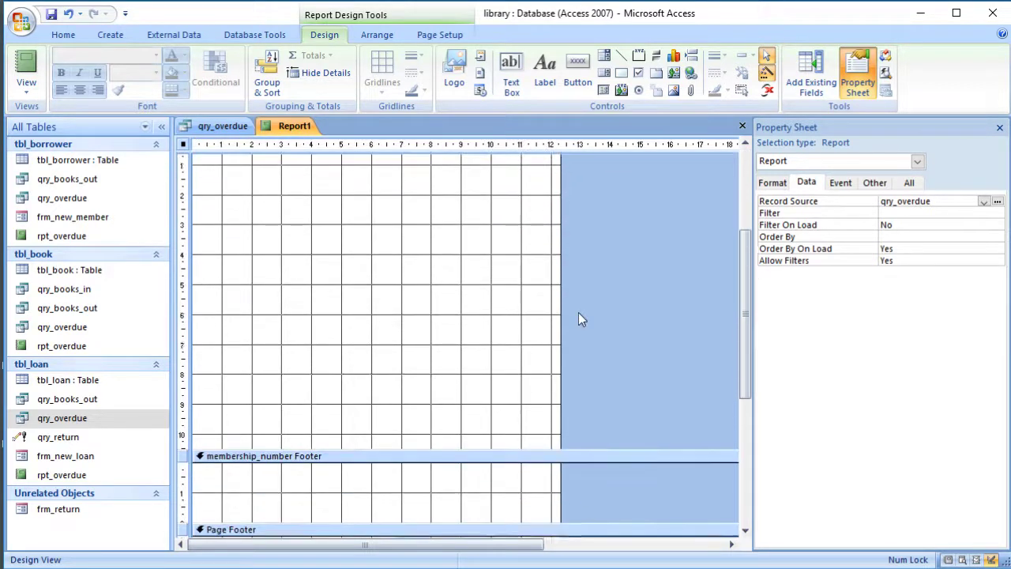
pyautogui.scroll(-2, 594, 431)
pyautogui.scroll(-1, 595, 430)
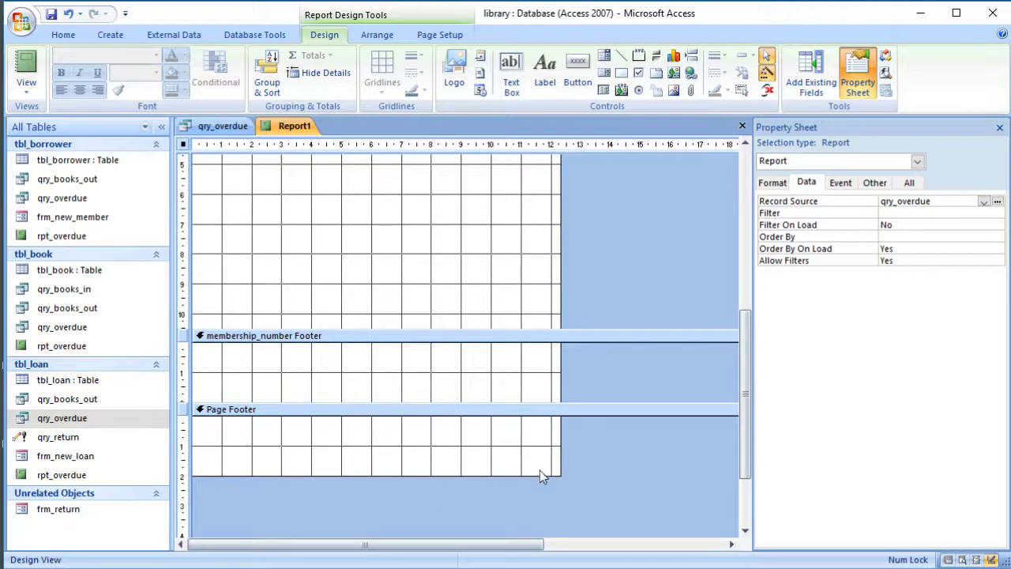
pyautogui.moveTo(535, 474); pyautogui.dragTo(540, 403)
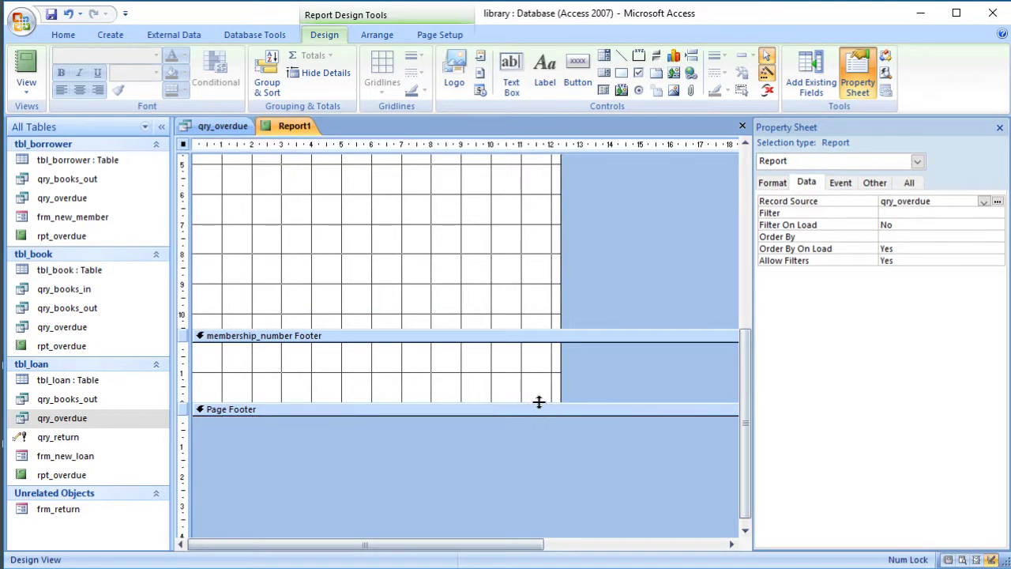
pyautogui.scroll(1, 542, 407)
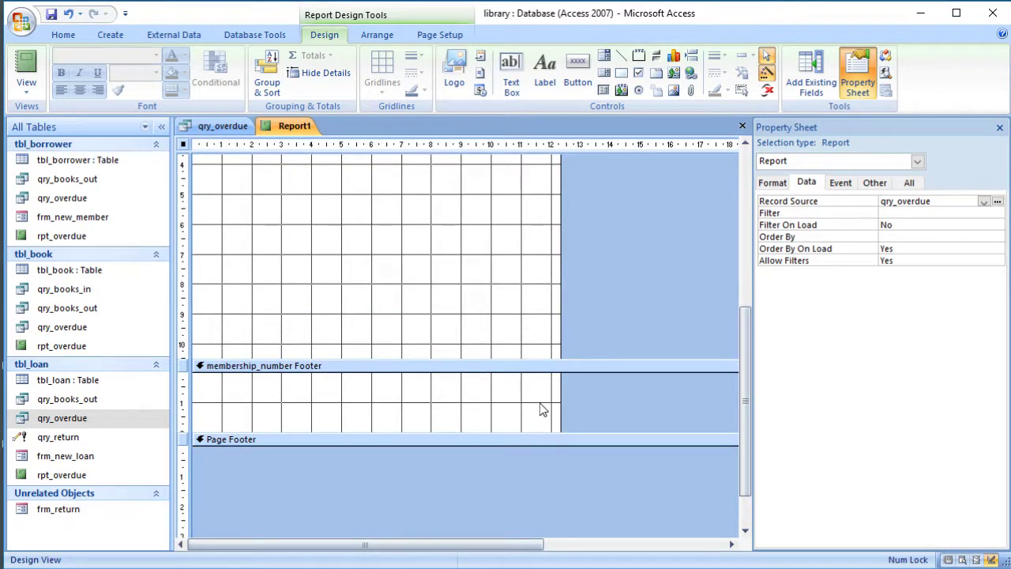
pyautogui.scroll(2, 619, 363)
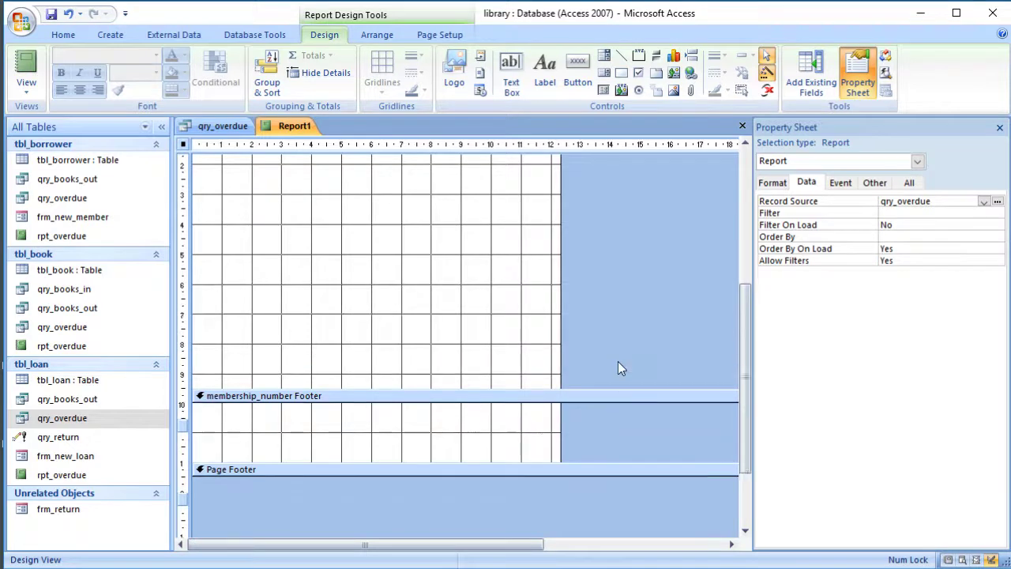
pyautogui.moveTo(621, 418); pyautogui.dragTo(605, 230)
pyautogui.scroll(3, 609, 227)
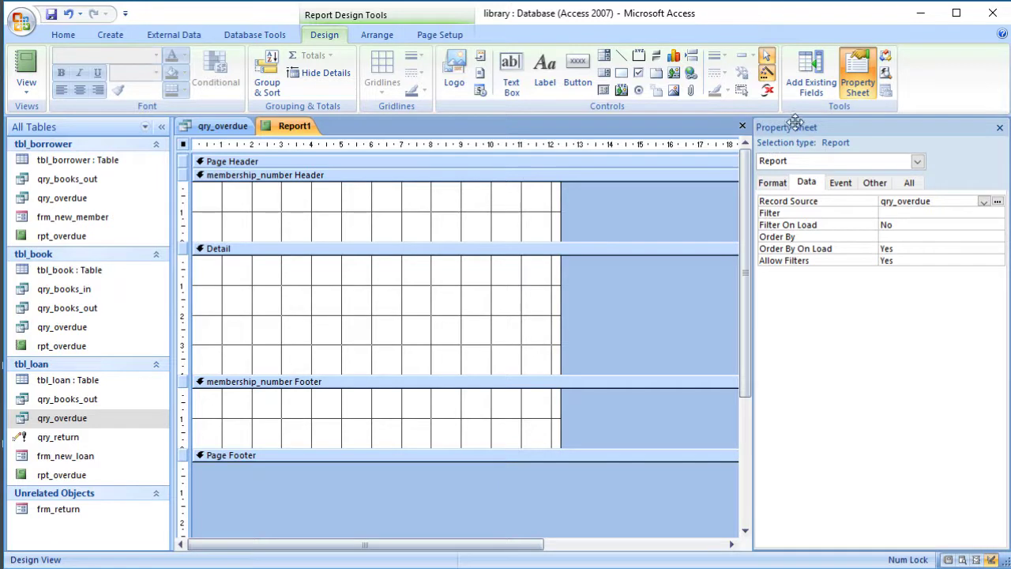
# - Drag tbl_borrower title, forename and surname into a taller membership_number Header
pyautogui.click(810, 91)
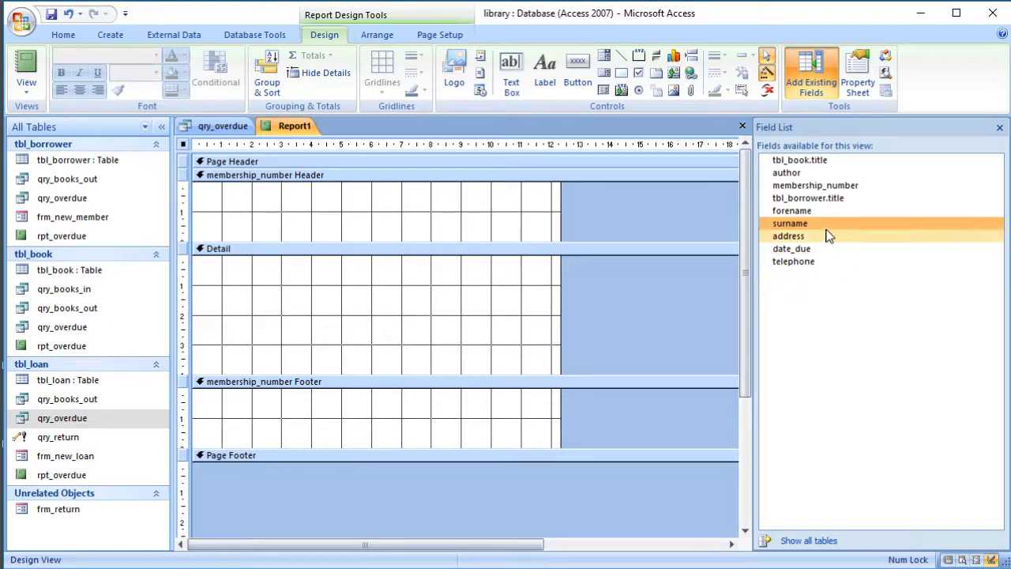
pyautogui.moveTo(824, 197); pyautogui.dragTo(310, 199)
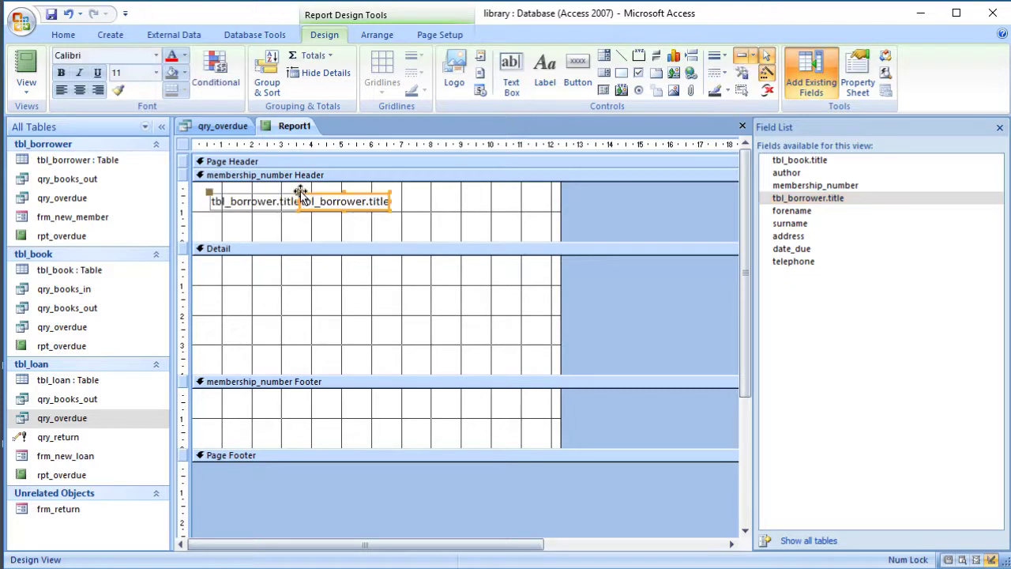
pyautogui.moveTo(791, 210); pyautogui.dragTo(357, 232)
pyautogui.moveTo(567, 242); pyautogui.dragTo(567, 272)
pyautogui.moveTo(790, 223); pyautogui.dragTo(393, 251)
# - Delete the three field captions, align the boxes side by side, and preview in Report View
pyautogui.click(227, 204)
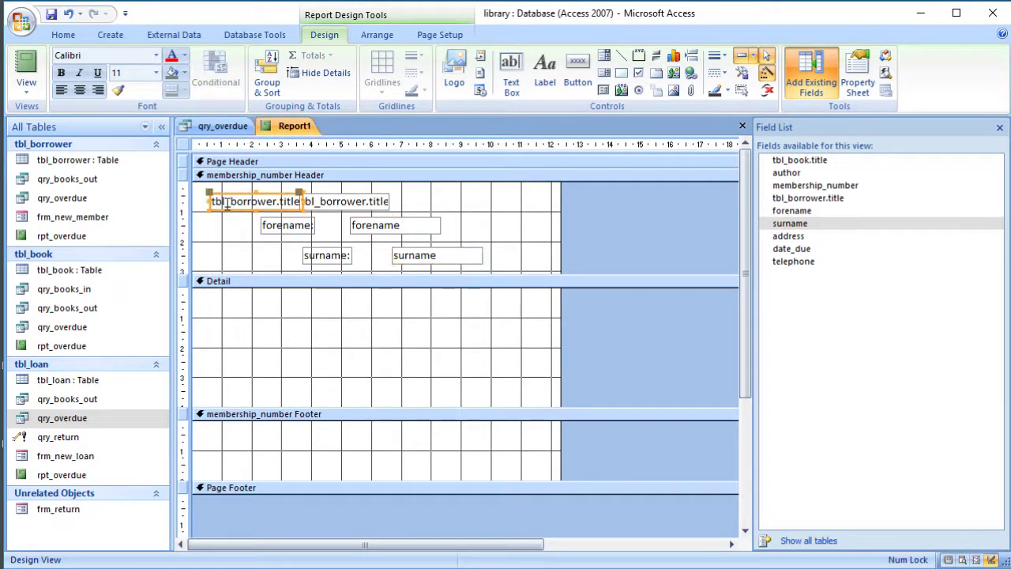
pyautogui.press('Delete')
pyautogui.click(279, 221)
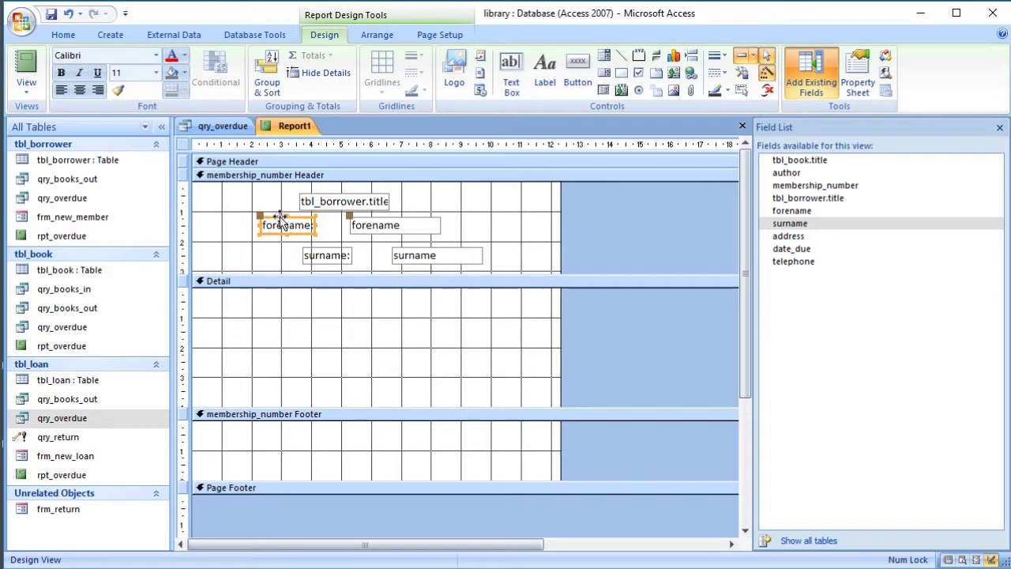
pyautogui.press('Delete')
pyautogui.click(319, 248)
pyautogui.press('Delete')
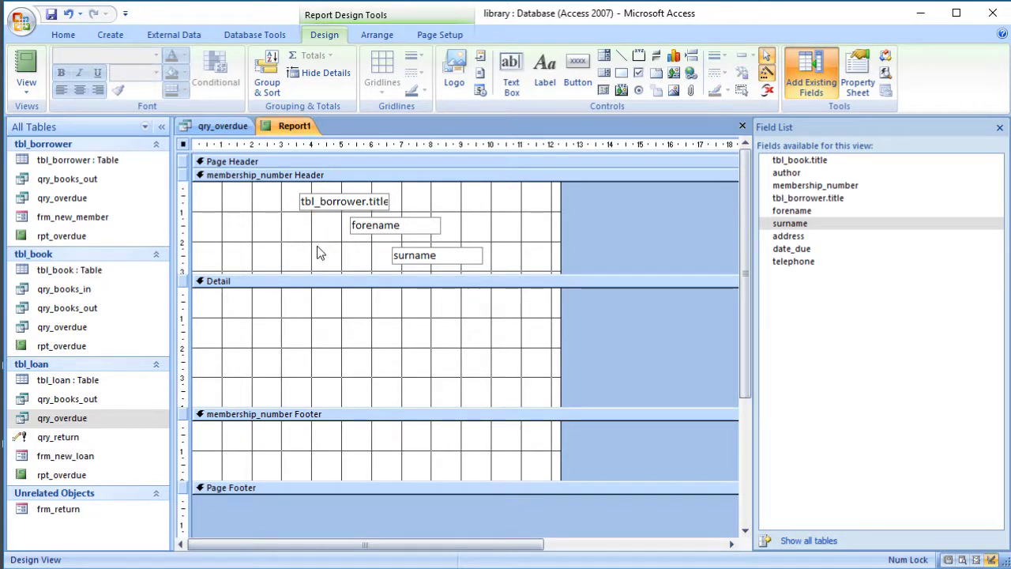
pyautogui.moveTo(303, 199)
pyautogui.mouseDown()
pyautogui.moveTo(215, 203)
pyautogui.moveTo(200, 191)
pyautogui.moveTo(301, 205)
pyautogui.moveTo(289, 201)
pyautogui.mouseUp()
pyautogui.moveTo(395, 249); pyautogui.dragTo(378, 196)
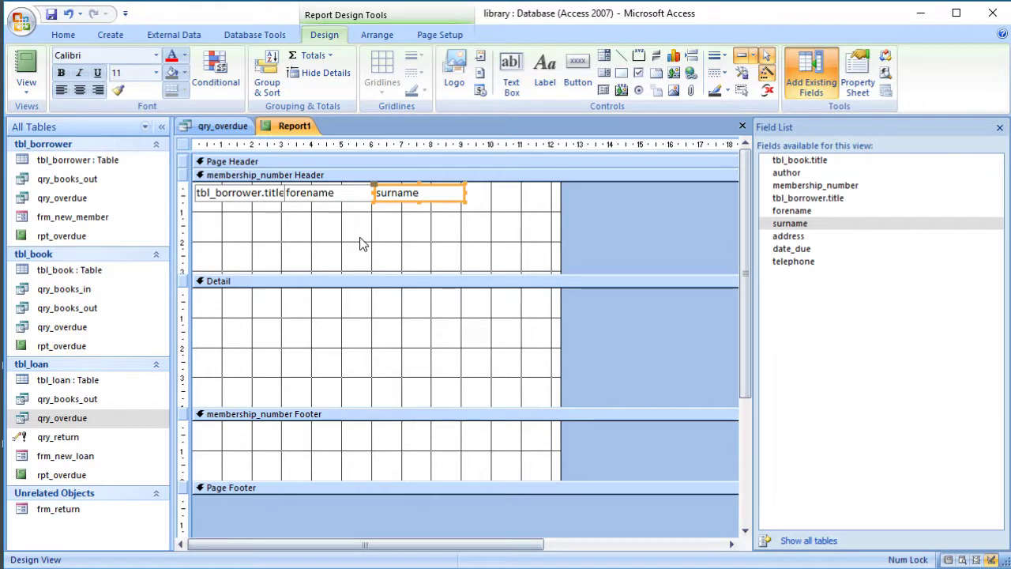
pyautogui.click(33, 73)
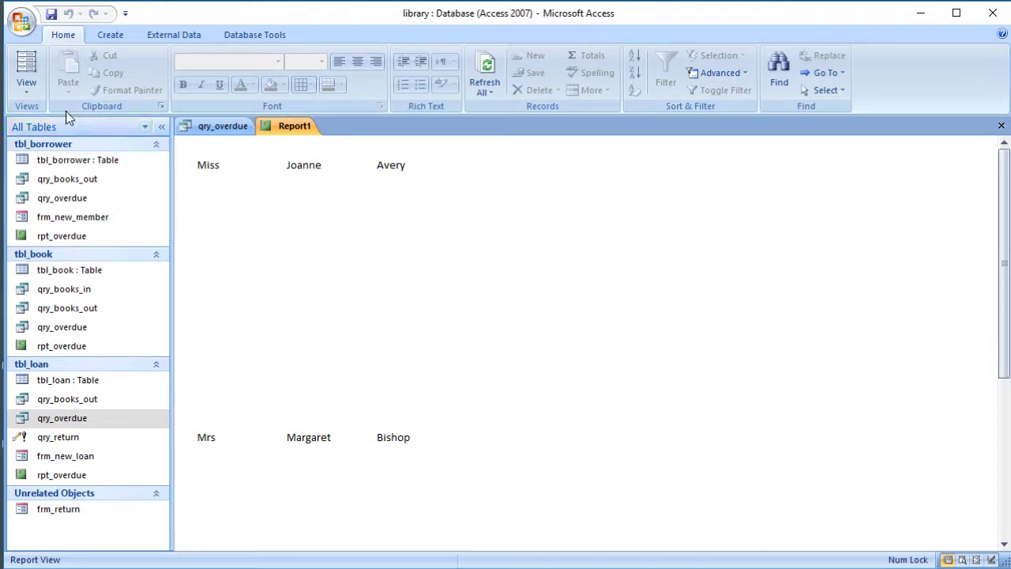
# - In Design View, set the borrower title field's Can Grow and Can Shrink to Yes
pyautogui.click(27, 86)
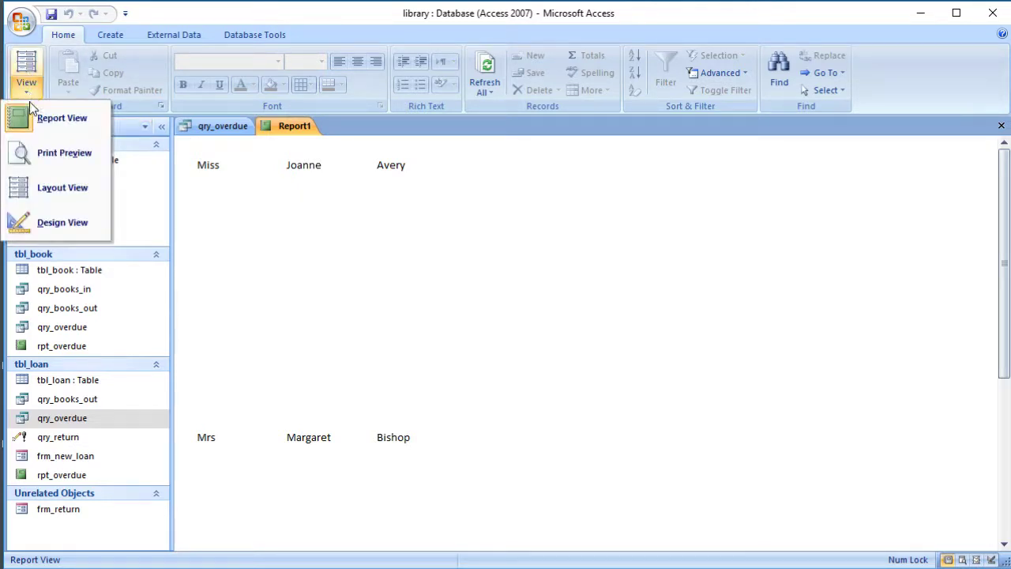
pyautogui.click(43, 214)
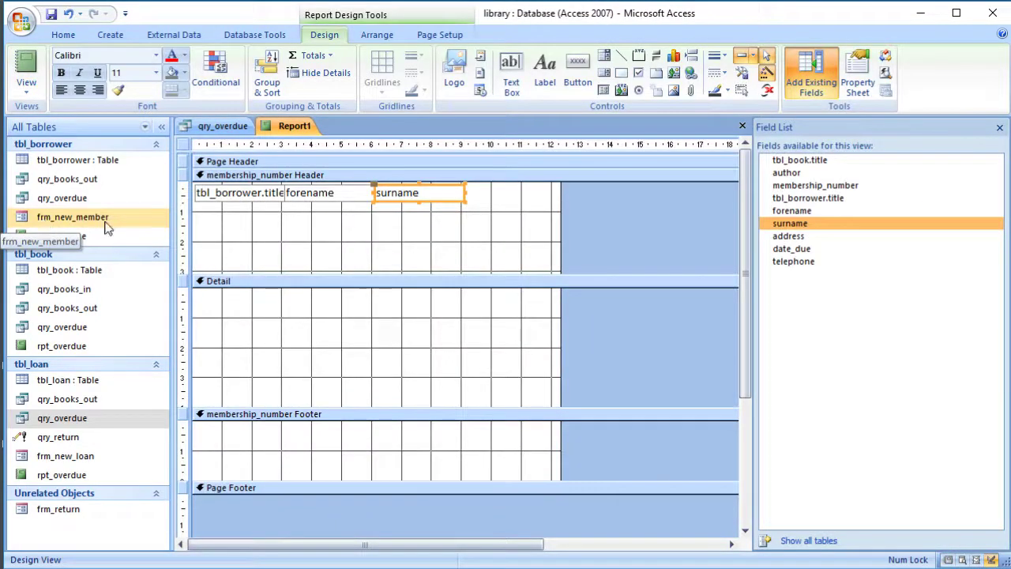
pyautogui.click(222, 196)
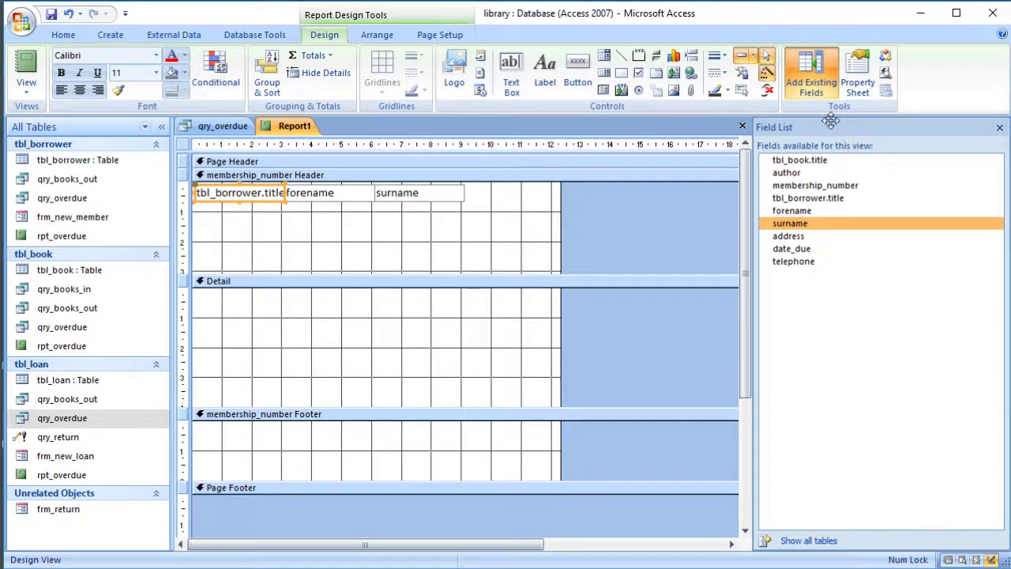
pyautogui.click(857, 85)
pyautogui.click(780, 185)
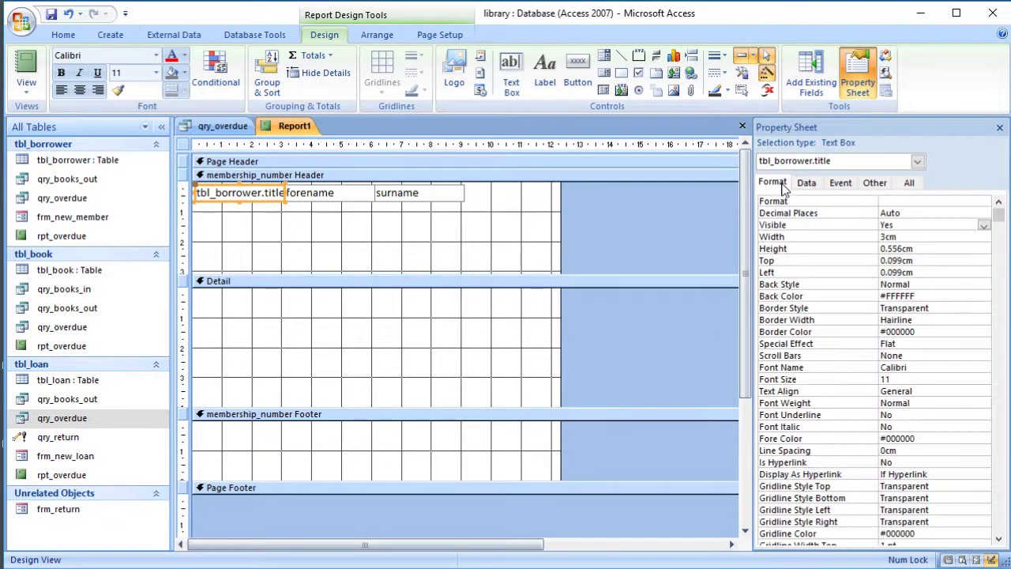
pyautogui.scroll(-4, 867, 332)
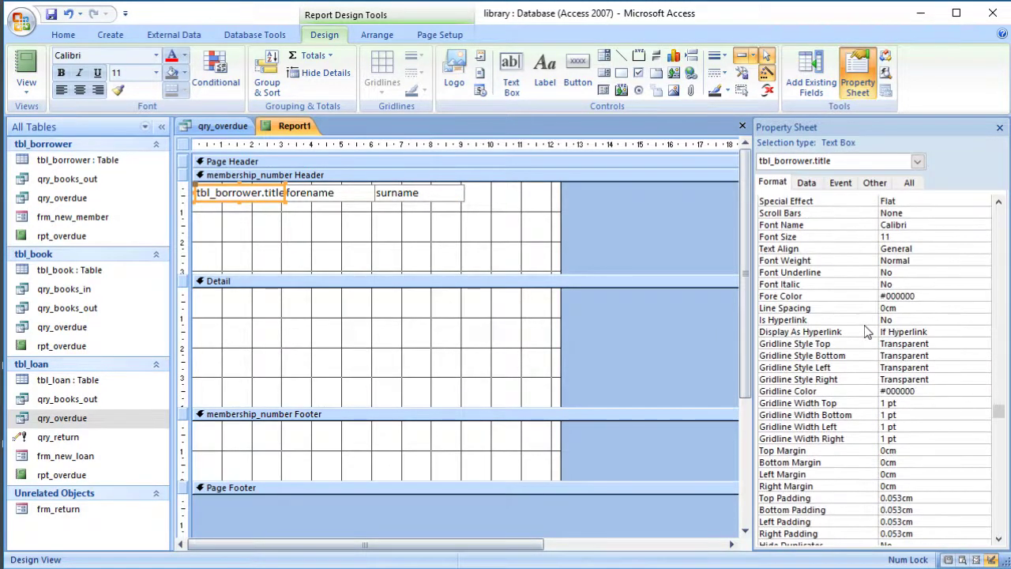
pyautogui.scroll(-3, 867, 331)
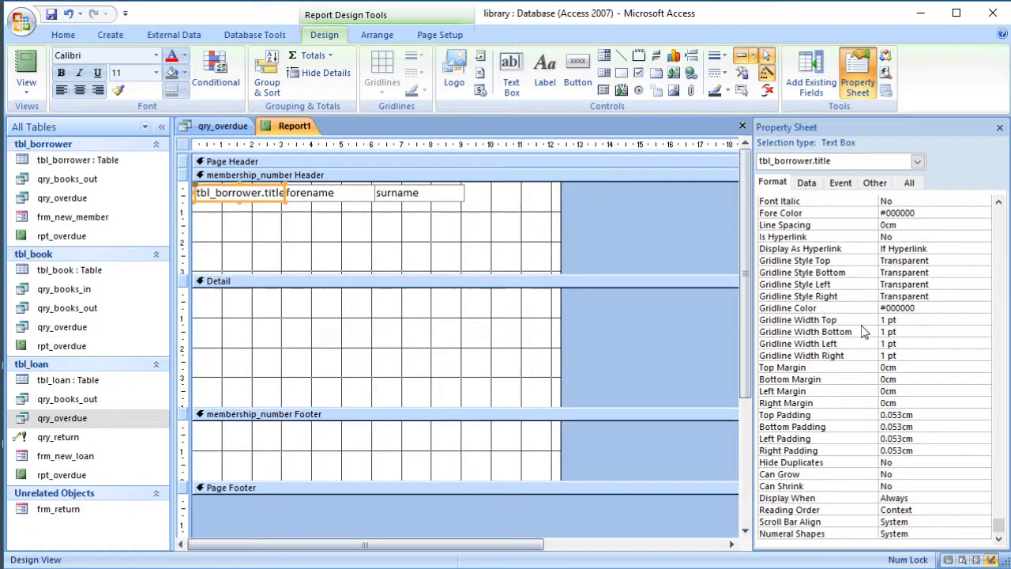
pyautogui.doubleClick(909, 474)
pyautogui.doubleClick(909, 486)
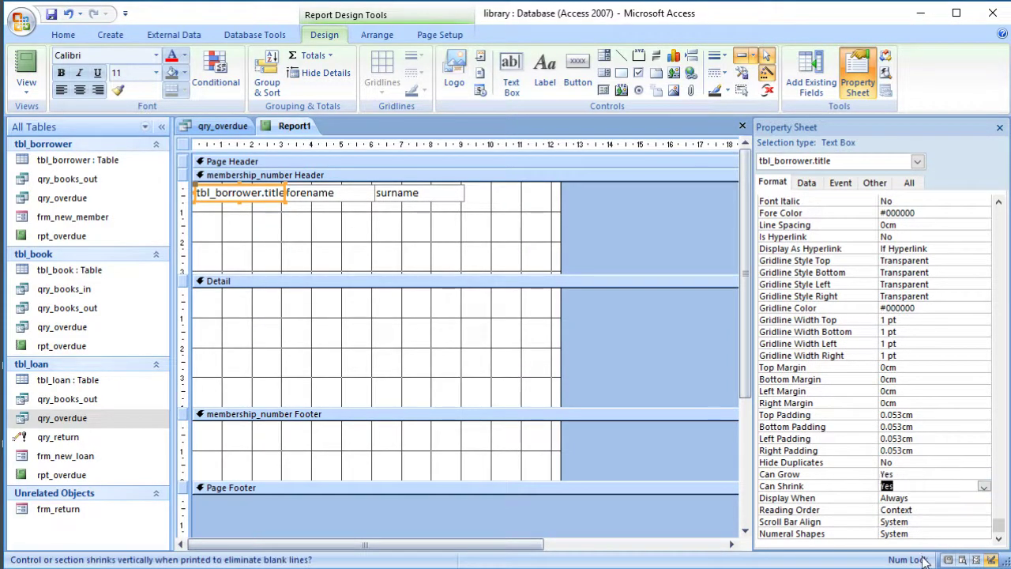
# - Preview the report, then return to Design View and pick the Text Box tool
pyautogui.click(23, 69)
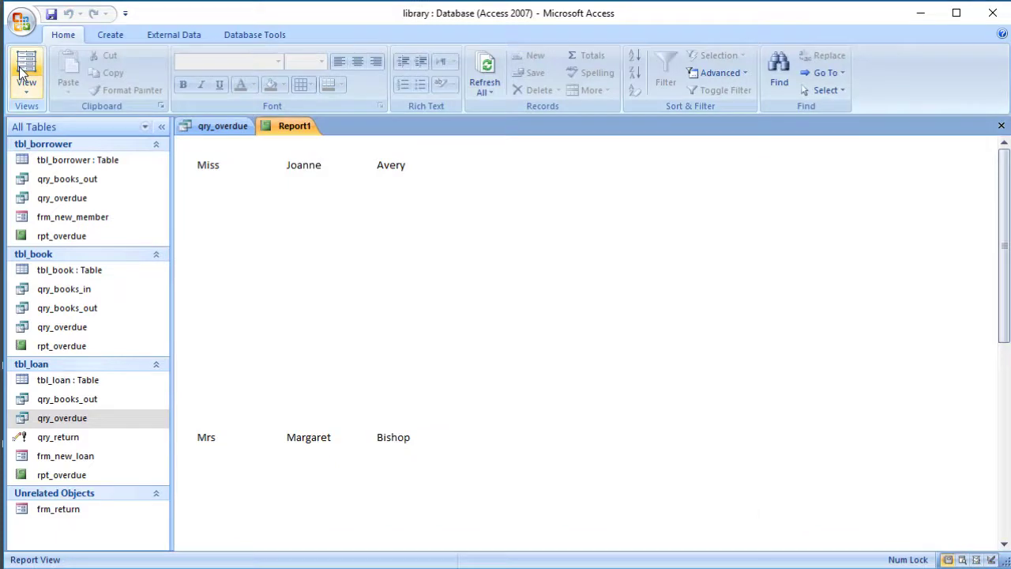
pyautogui.click(26, 88)
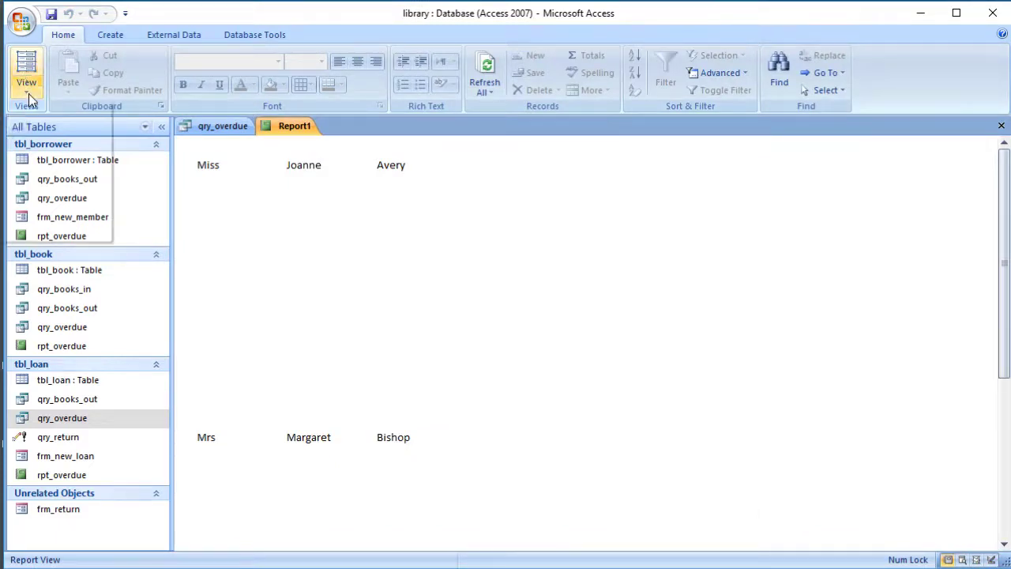
pyautogui.click(63, 222)
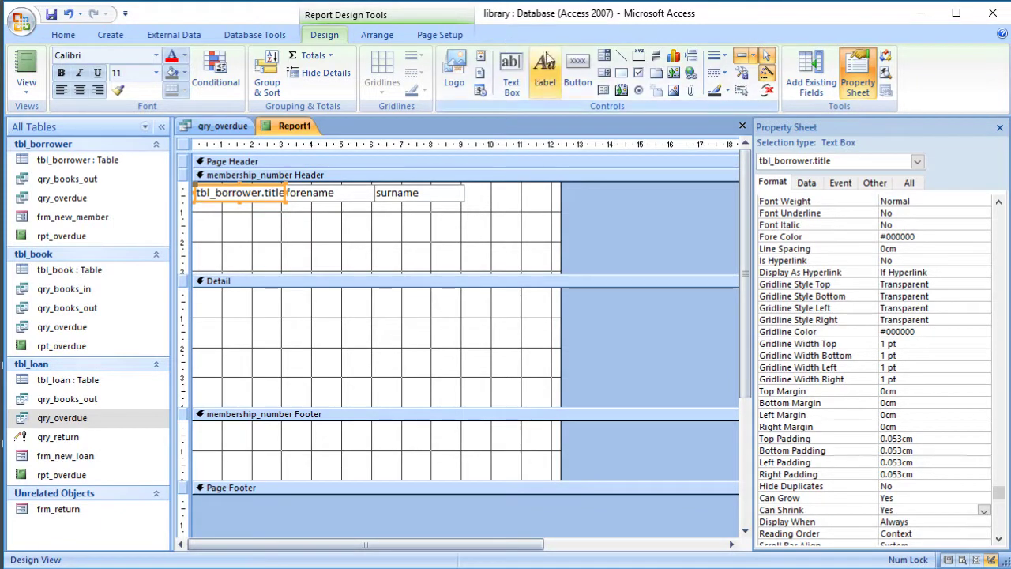
pyautogui.click(511, 75)
# - Place an unbound text box in the borrower header, delete its label, and widen it below the title
pyautogui.click(305, 221)
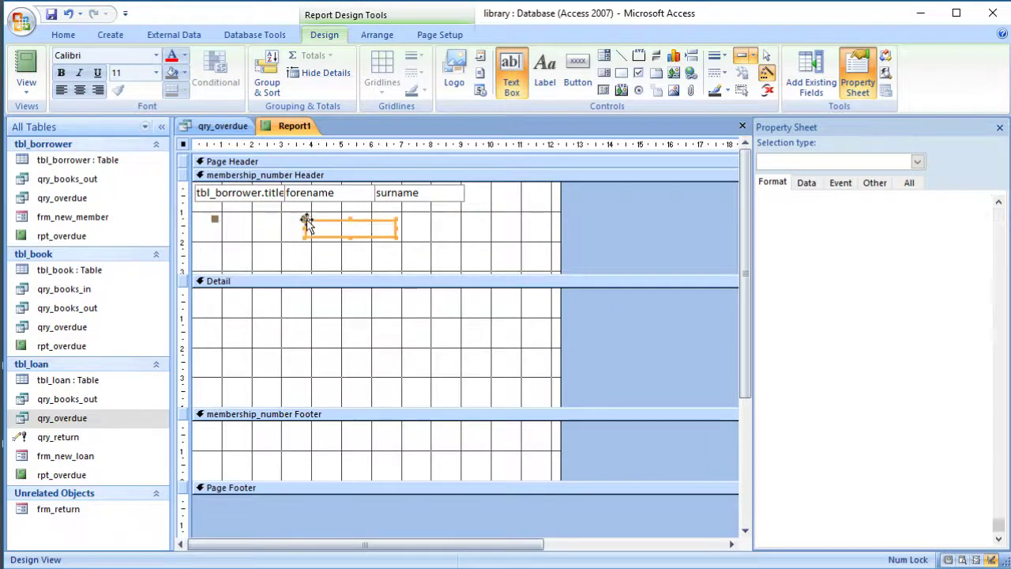
pyautogui.click(241, 229)
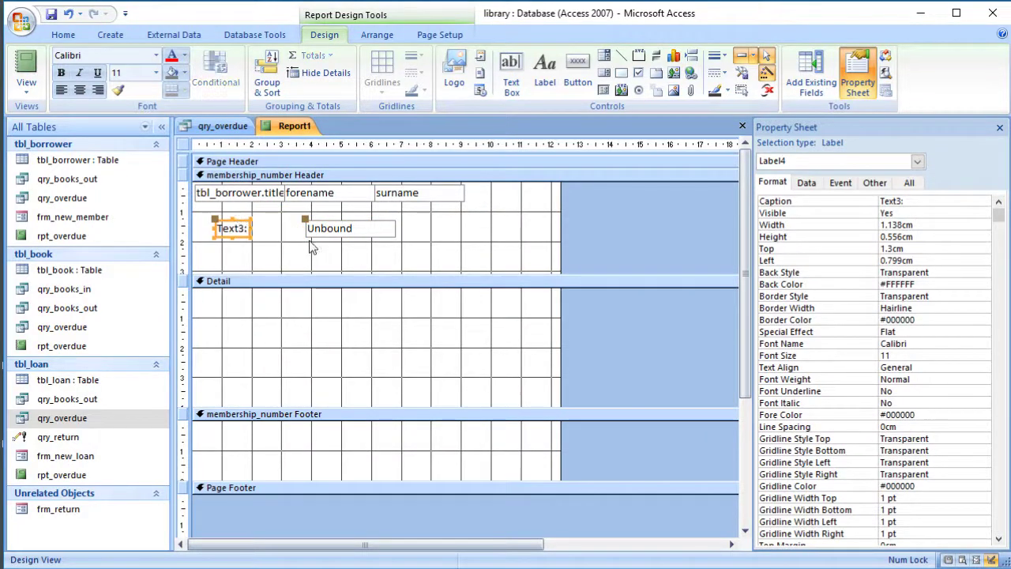
pyautogui.press('Delete')
pyautogui.moveTo(344, 239); pyautogui.dragTo(462, 217)
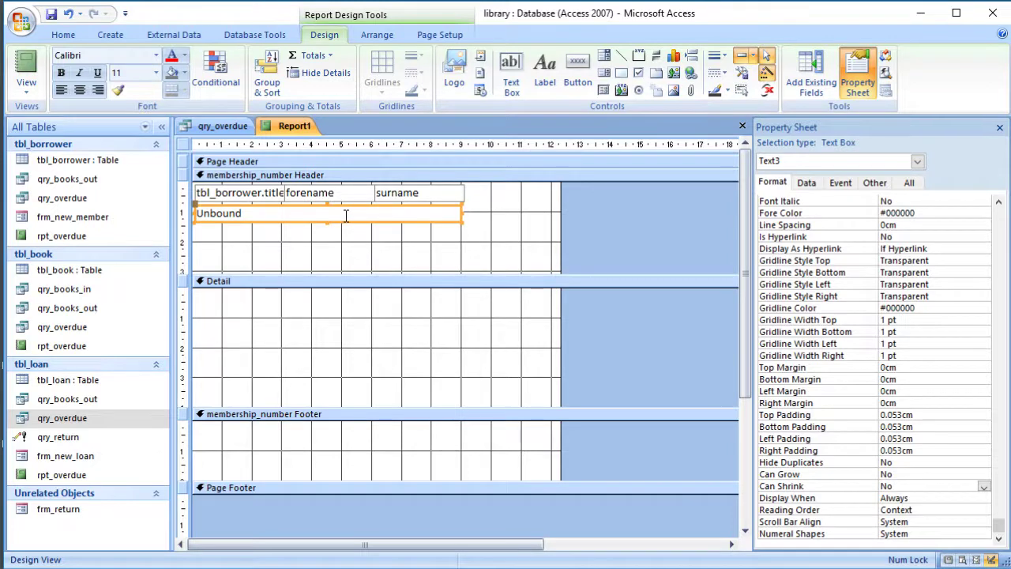
pyautogui.click(807, 182)
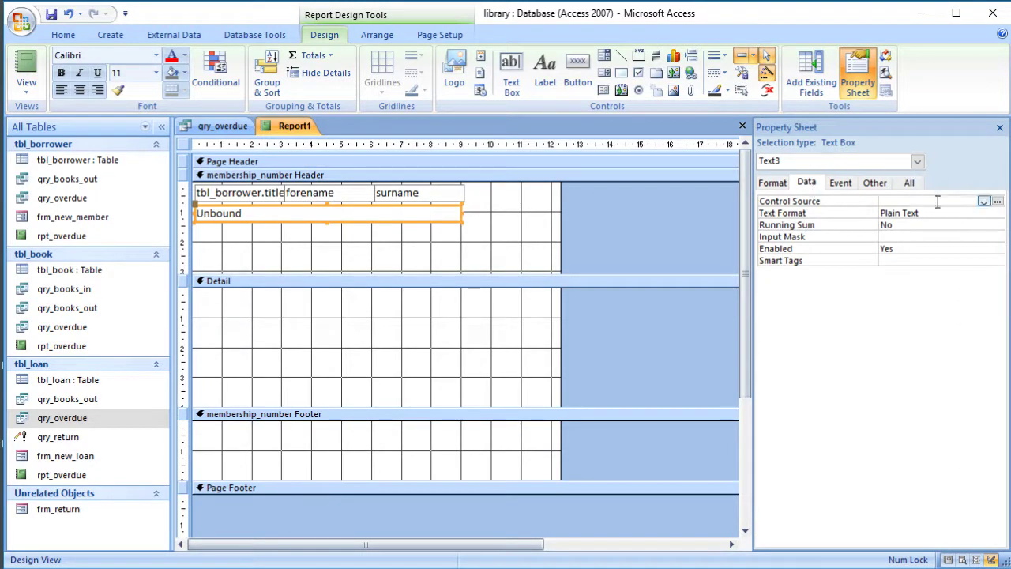
# - Open the Expression Builder for the text box's Control Source and browse to the report's fields
pyautogui.click(998, 202)
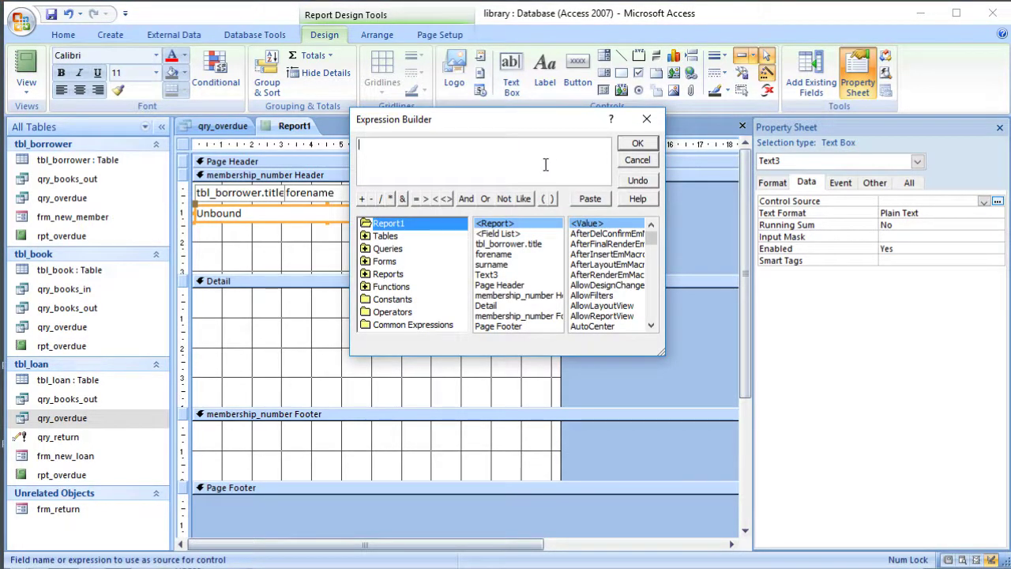
pyautogui.click(516, 245)
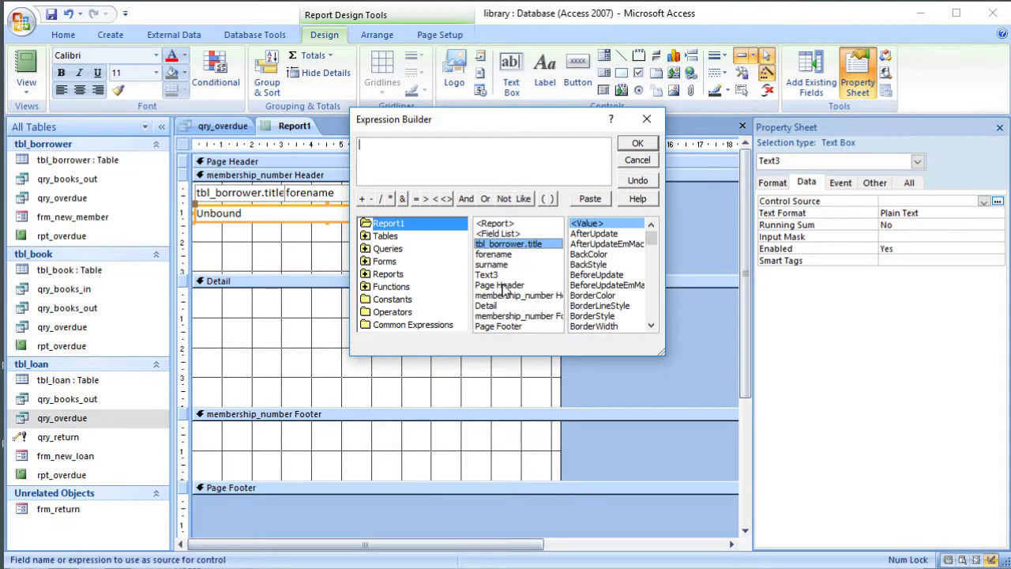
pyautogui.doubleClick(368, 249)
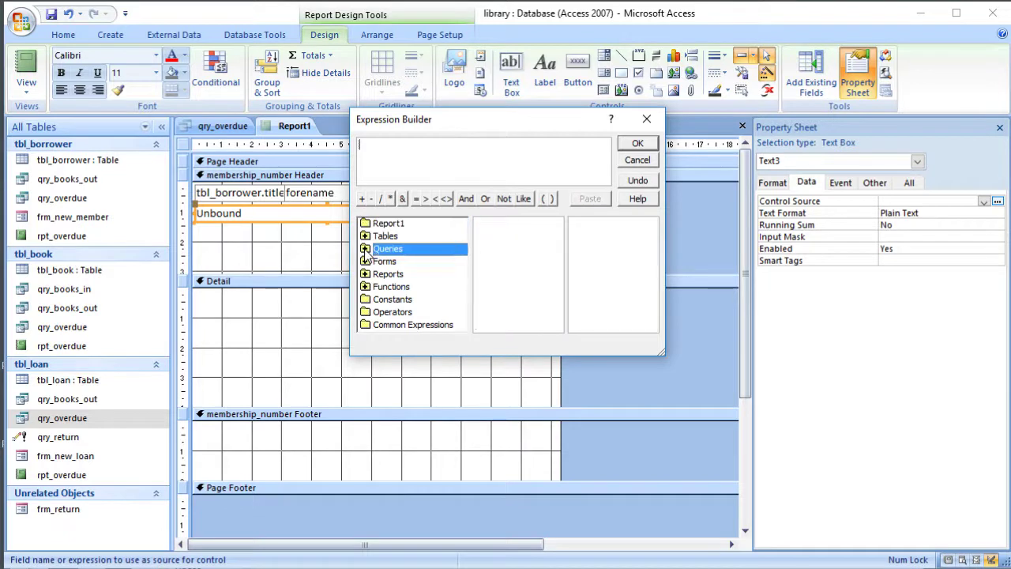
pyautogui.click(425, 288)
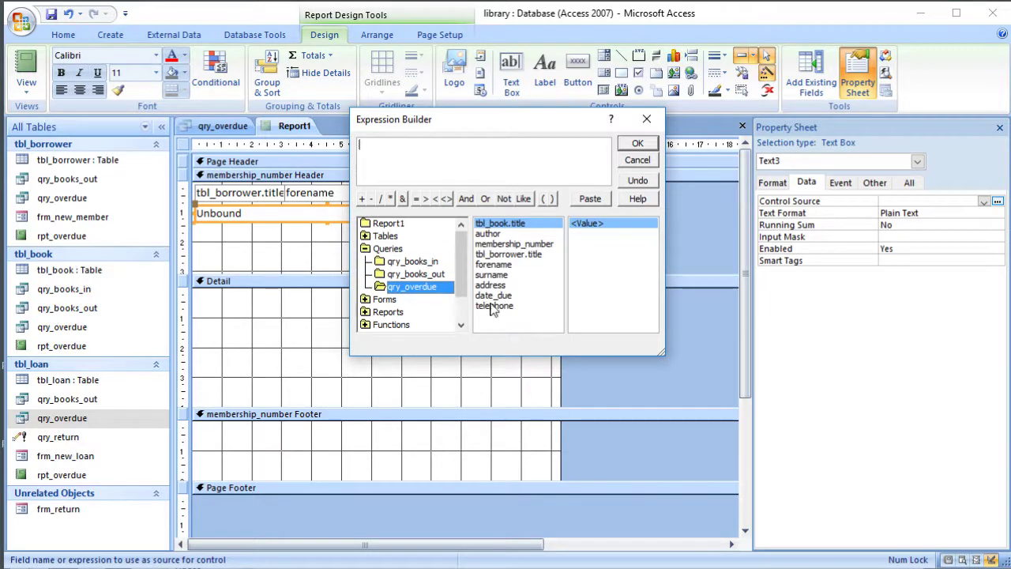
pyautogui.click(369, 252)
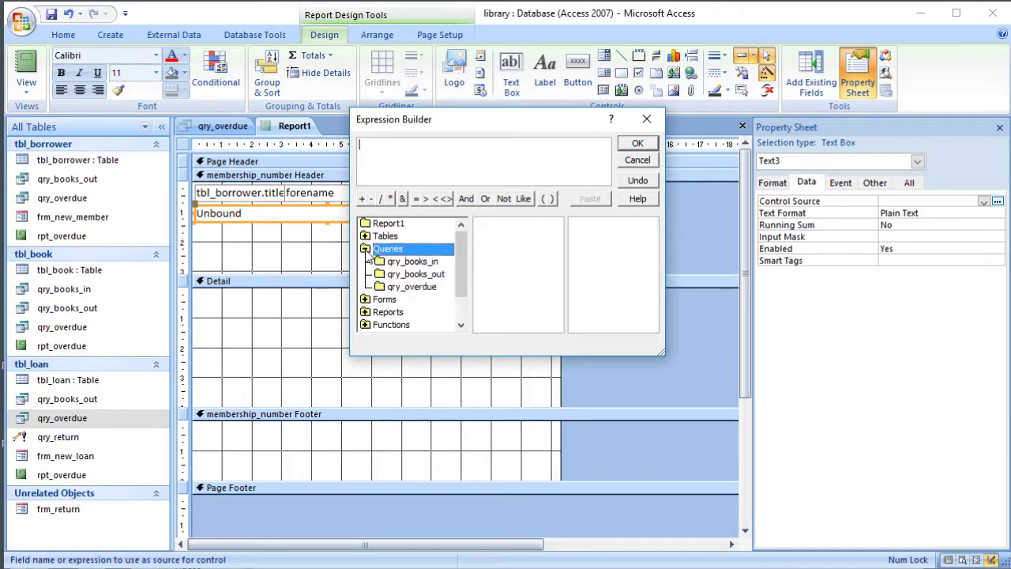
pyautogui.click(365, 249)
pyautogui.click(388, 223)
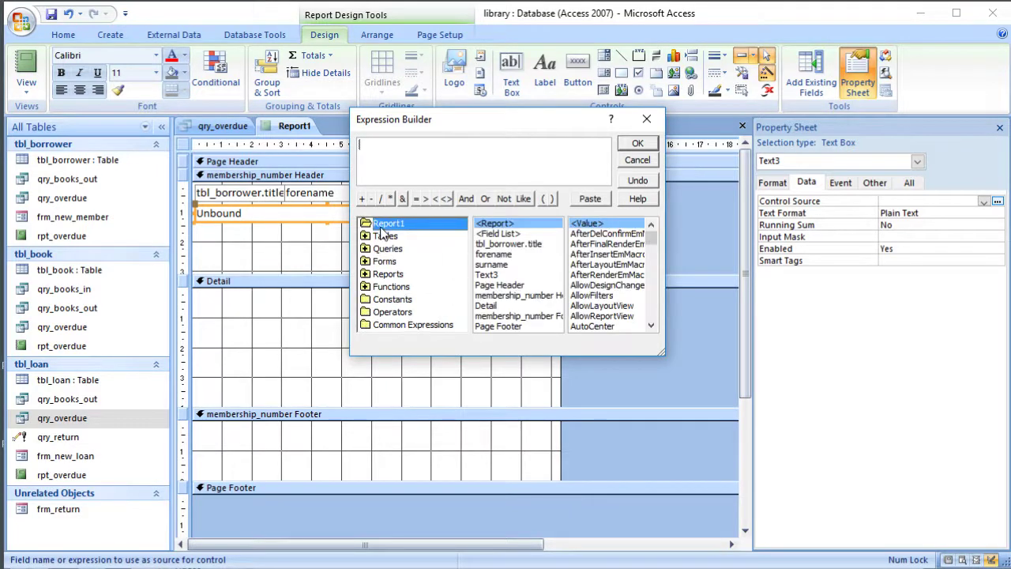
# - Build the expression joining title, forename and surname with & " " & separators
pyautogui.doubleClick(527, 245)
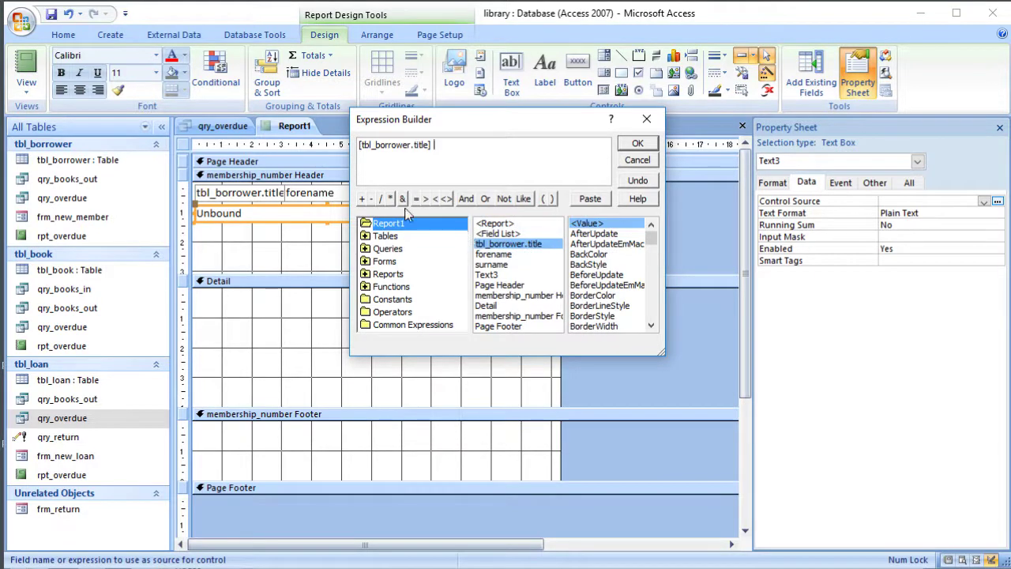
pyautogui.write('"')
pyautogui.click(402, 199)
pyautogui.doubleClick(506, 257)
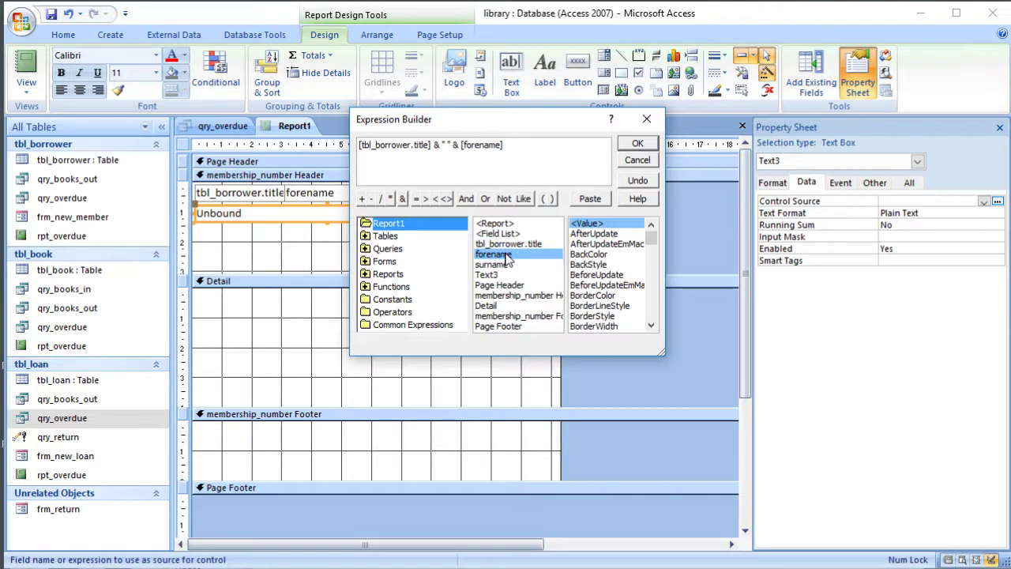
pyautogui.write('&')
pyautogui.doubleClick(512, 266)
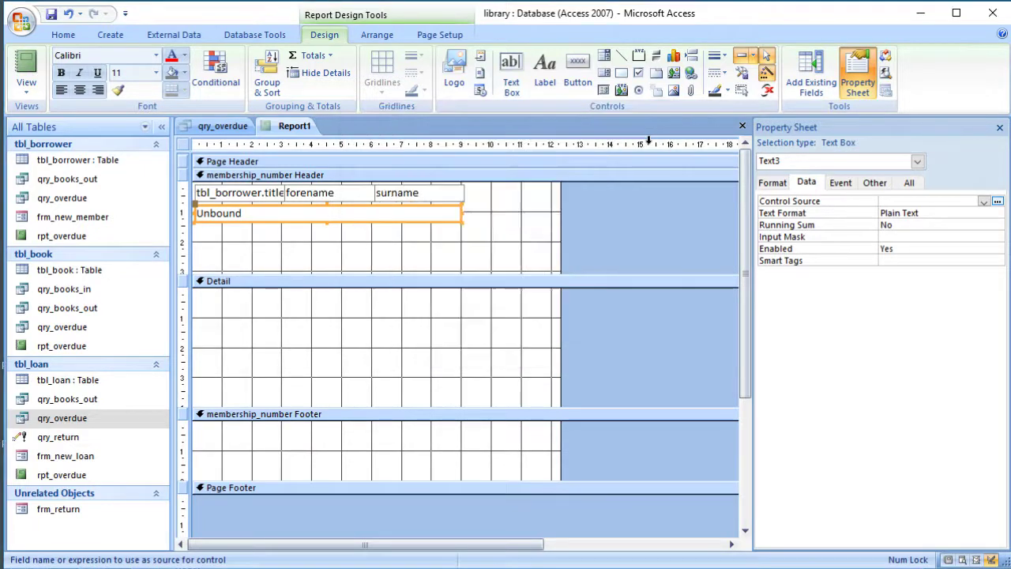
# - Accept the name expression and preview Report1 to check each borrower's full name on one line
pyautogui.click(637, 143)
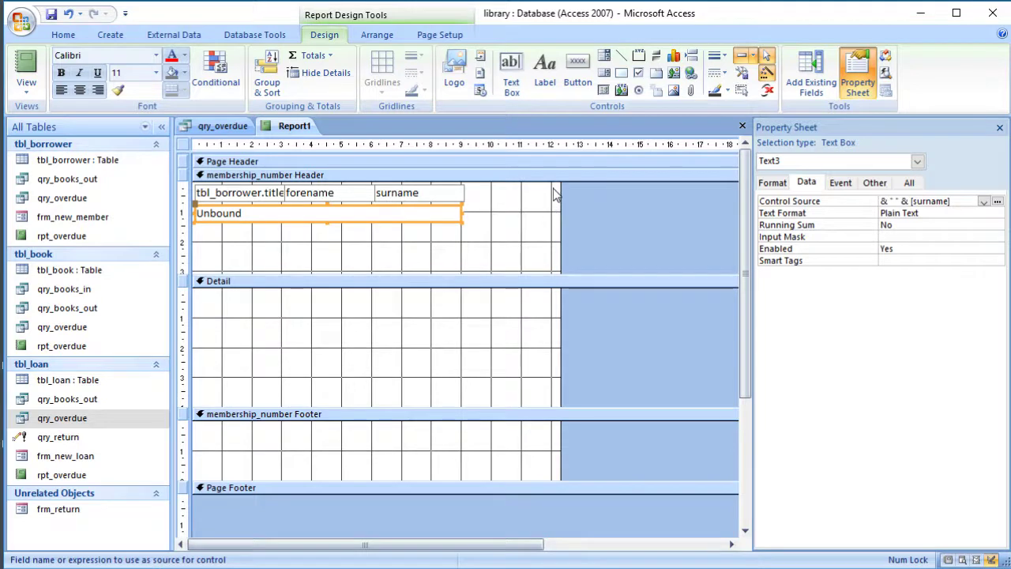
pyautogui.click(26, 70)
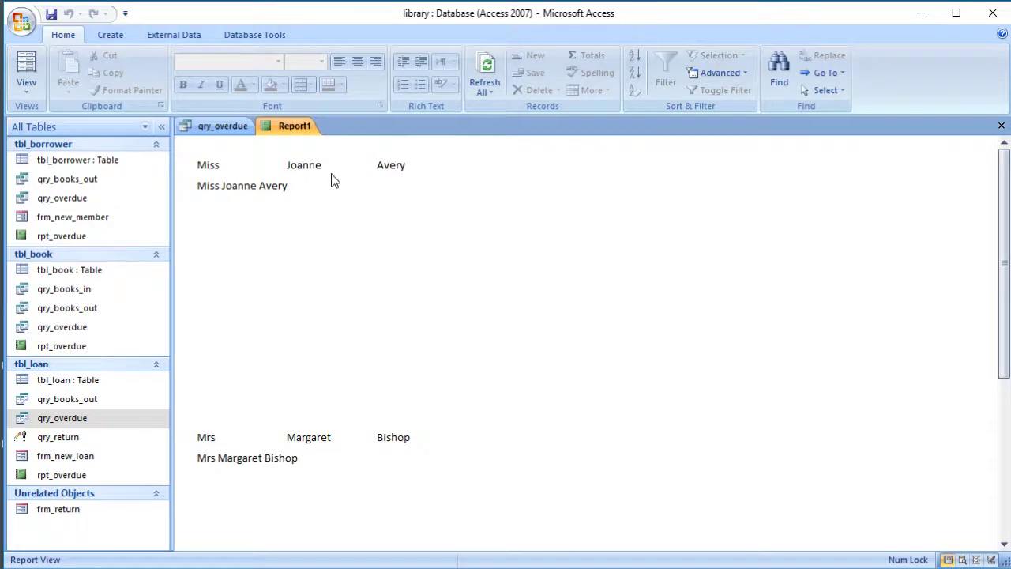
pyautogui.click(29, 93)
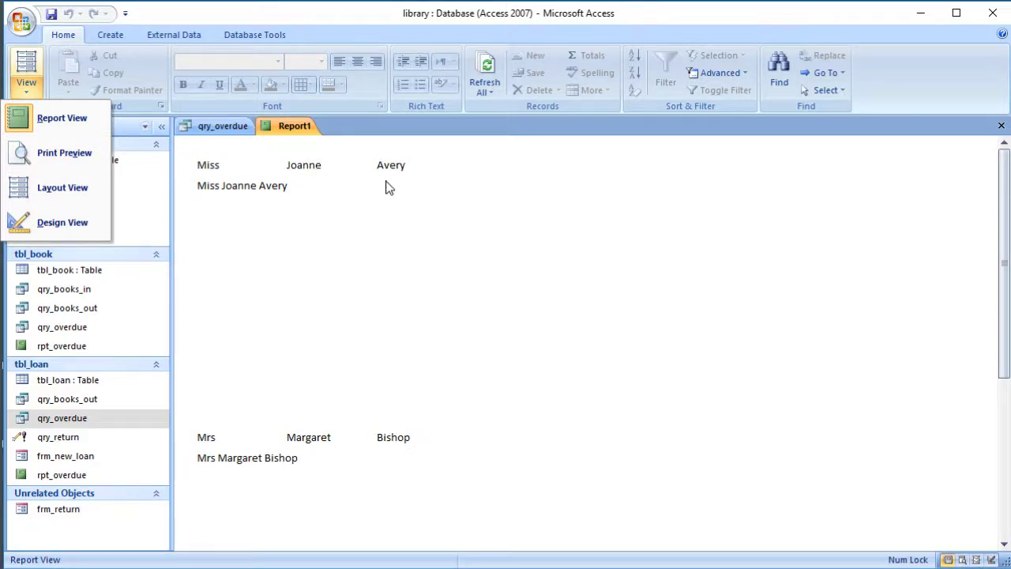
# - Back in Design View, make the separate title, forename and surname fields invisible
pyautogui.click(70, 222)
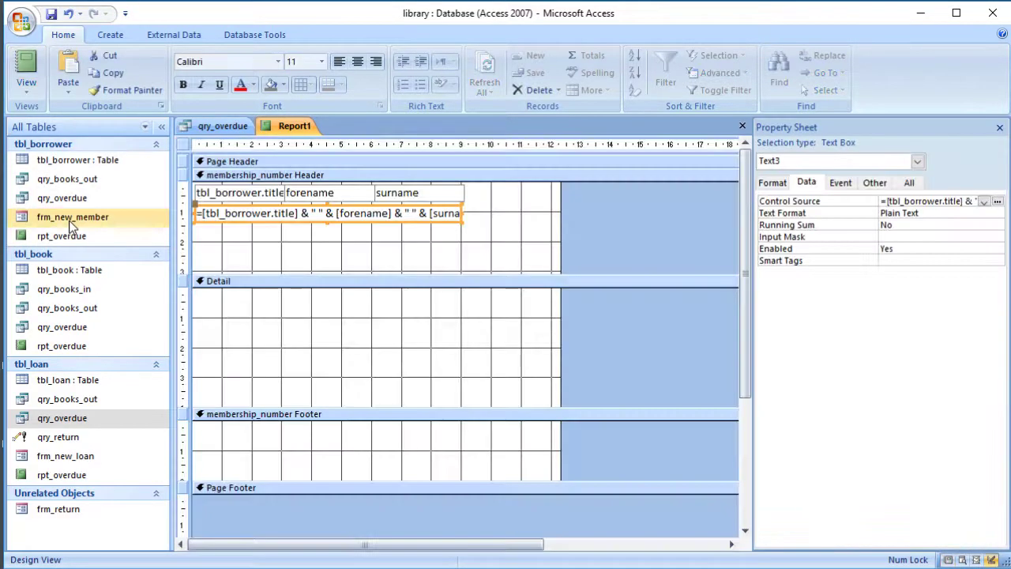
pyautogui.moveTo(491, 195); pyautogui.dragTo(195, 204)
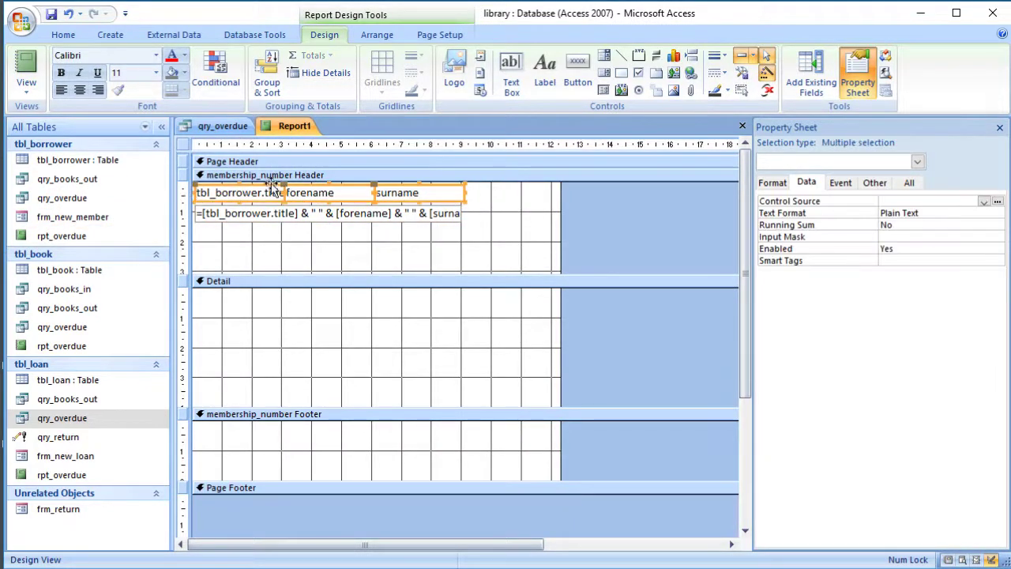
pyautogui.click(773, 183)
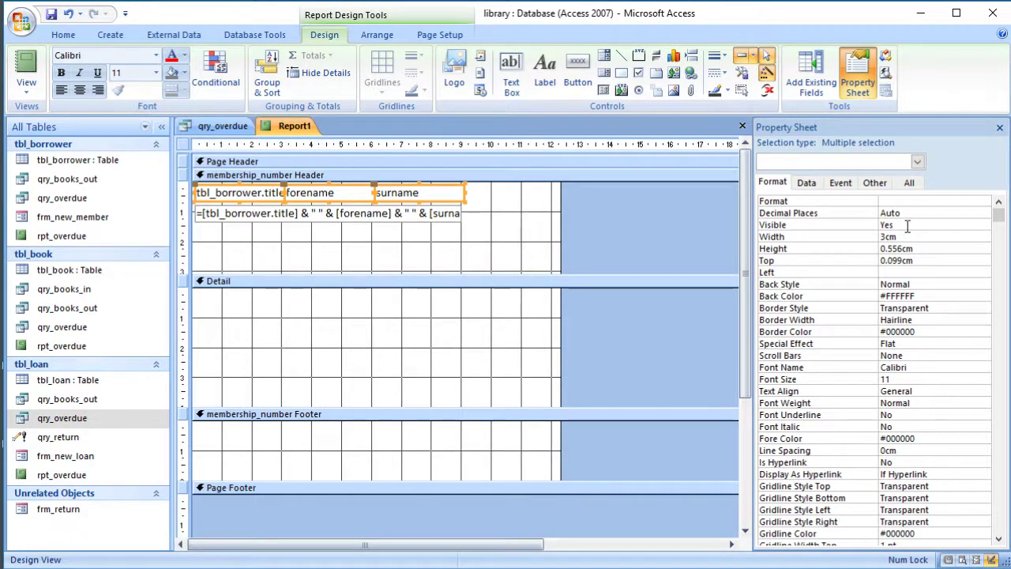
pyautogui.doubleClick(907, 226)
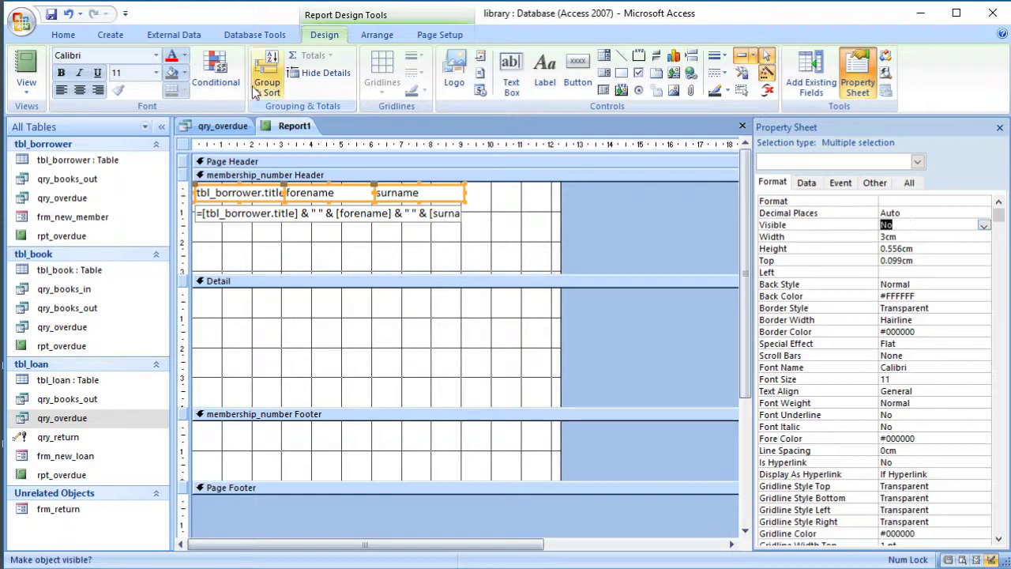
# - Preview the combined names, then in Design View move the name expression box to the header's top
pyautogui.click(26, 69)
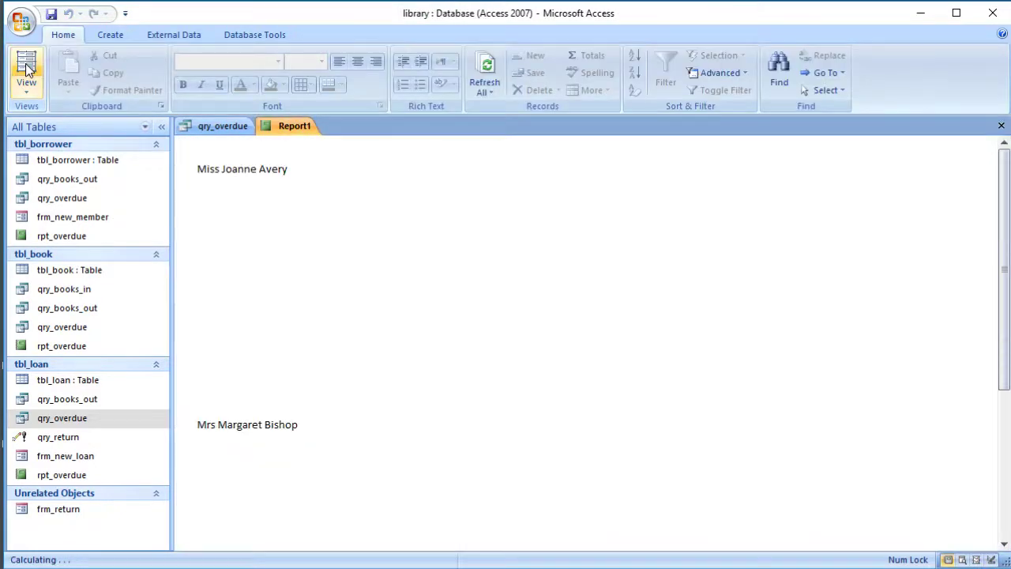
pyautogui.click(26, 70)
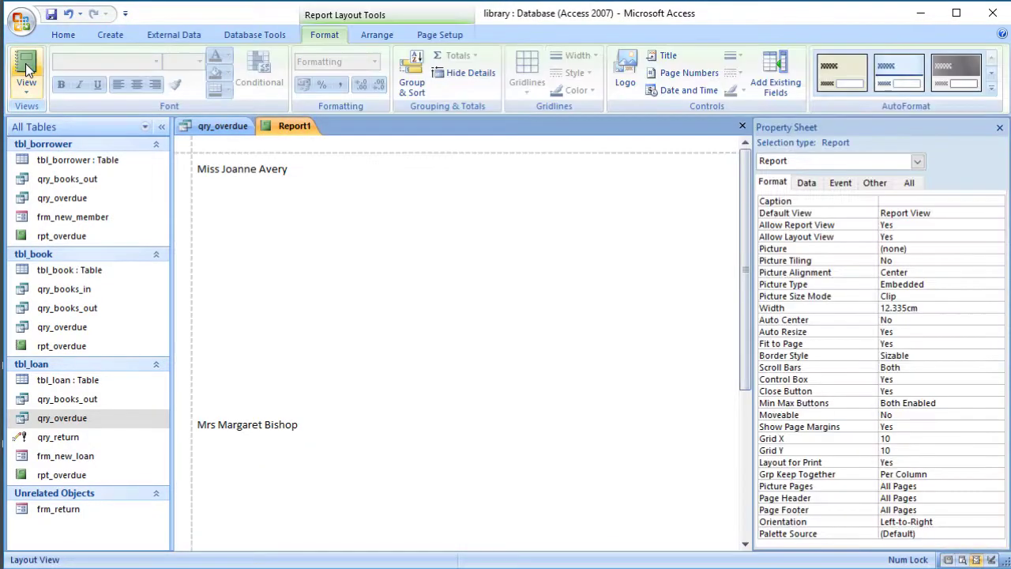
pyautogui.click(26, 88)
pyautogui.click(52, 221)
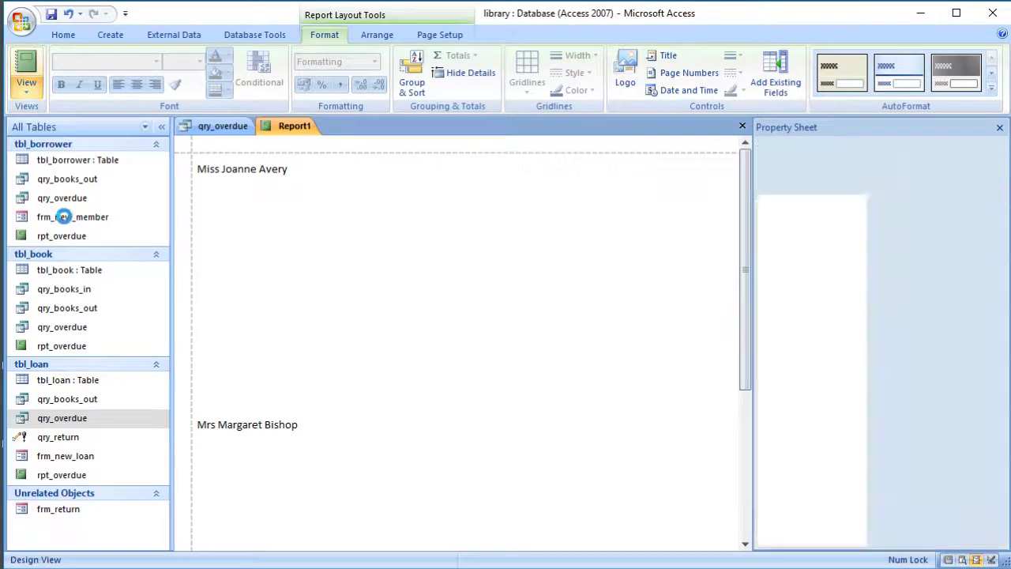
pyautogui.moveTo(235, 222); pyautogui.dragTo(235, 201)
pyautogui.click(227, 263)
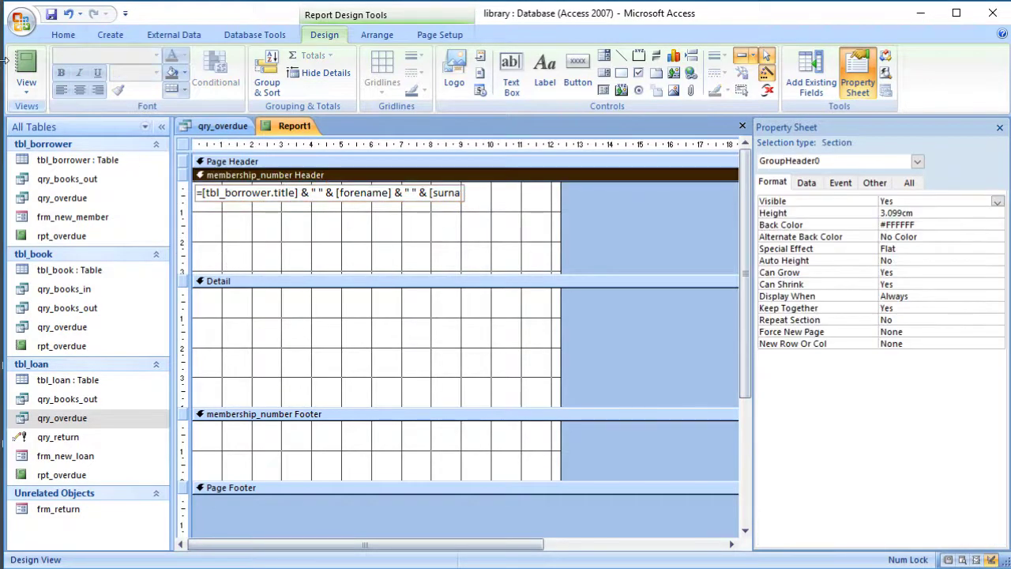
# - Readjust the membership_number Header height and drag the address field beneath the name box
pyautogui.moveTo(229, 272); pyautogui.dragTo(226, 202)
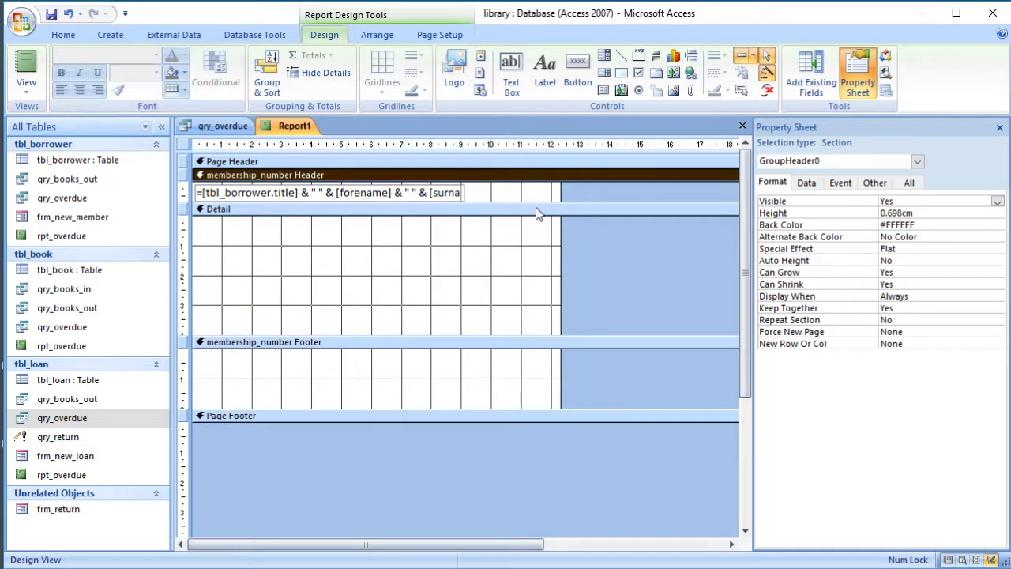
pyautogui.moveTo(533, 207); pyautogui.dragTo(523, 232)
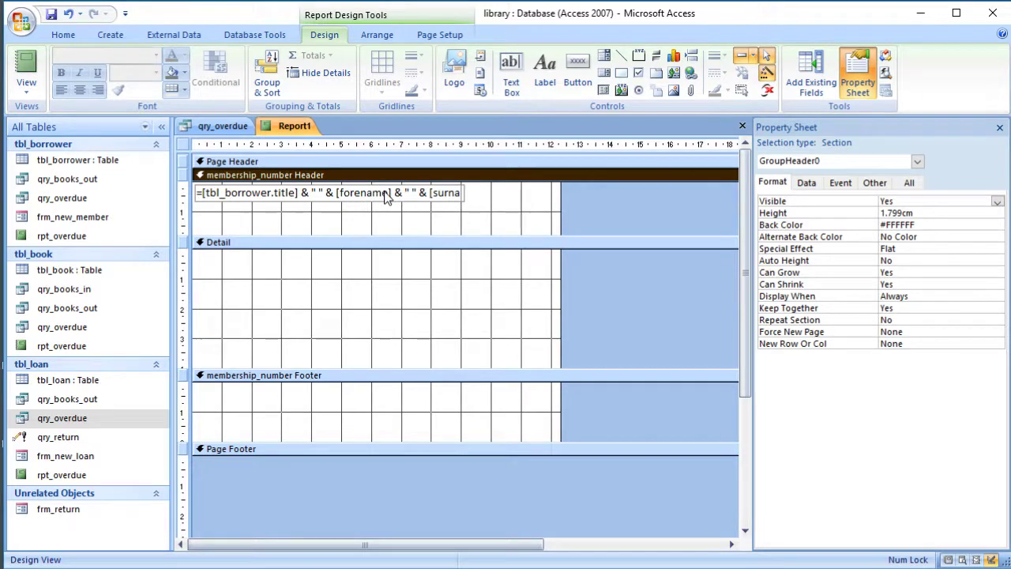
pyautogui.click(811, 79)
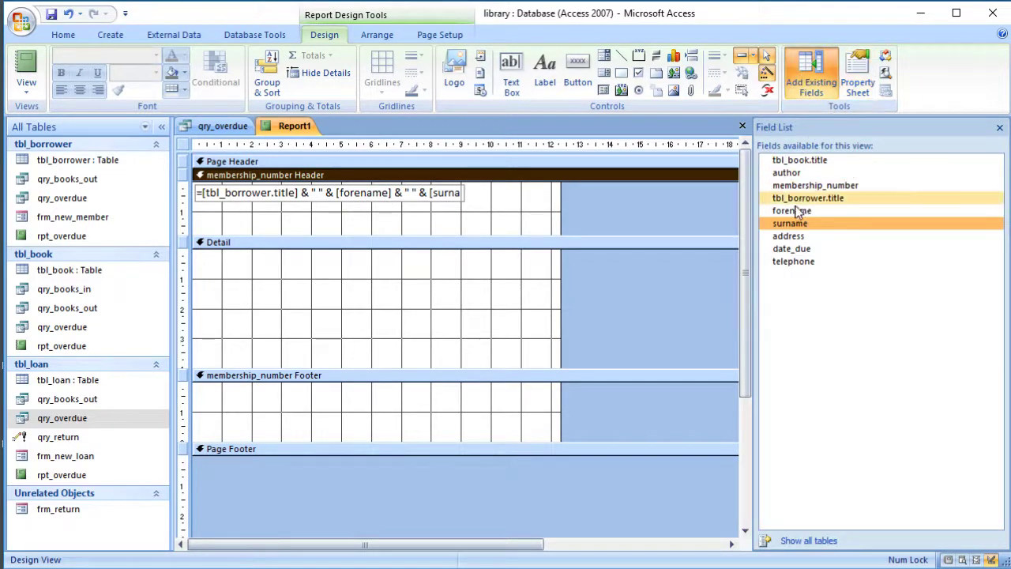
pyautogui.moveTo(788, 237); pyautogui.dragTo(201, 217)
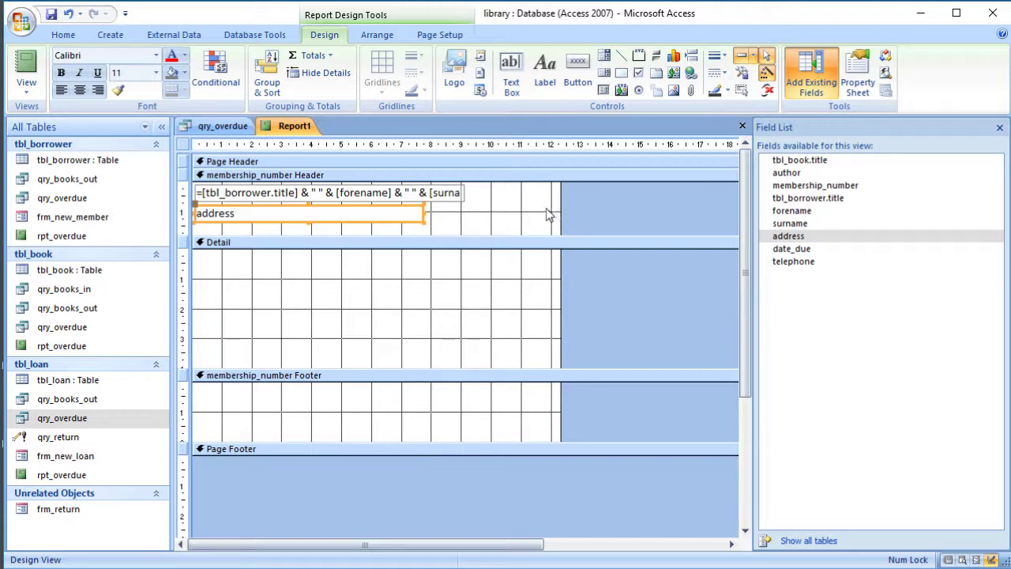
pyautogui.click(26, 69)
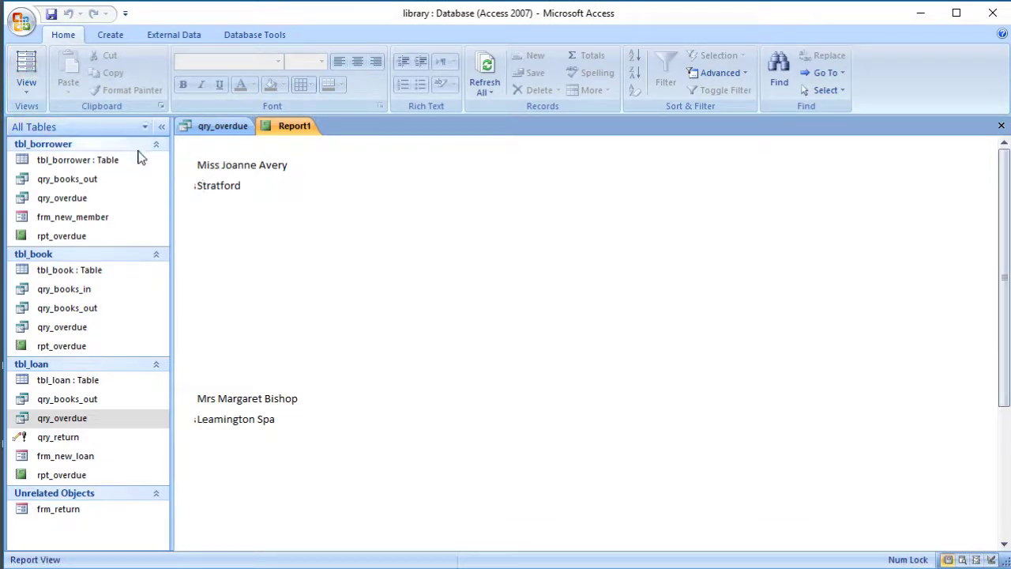
pyautogui.click(32, 91)
pyautogui.click(55, 224)
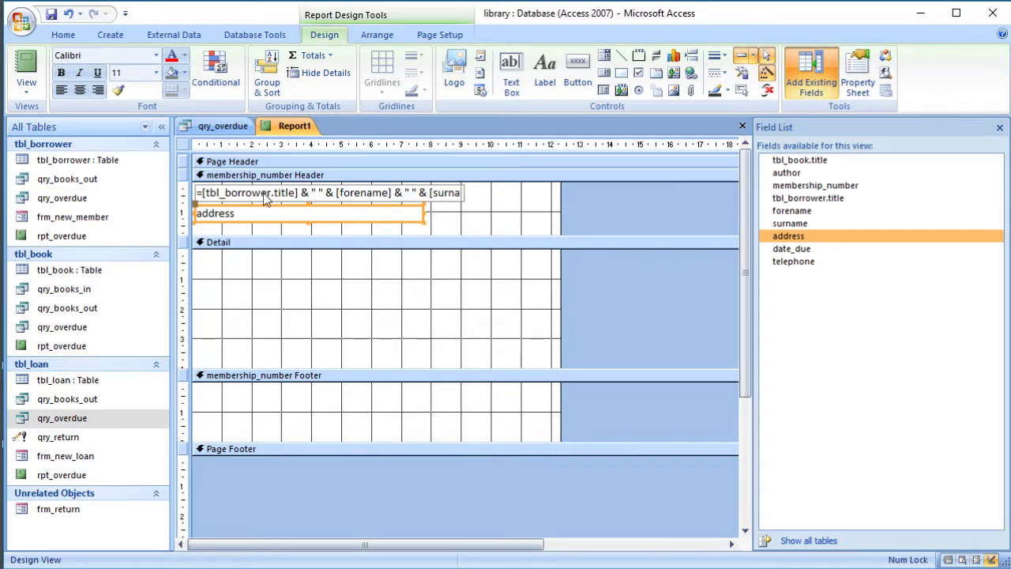
# - Undo back to the separate title, forename and surname boxes, then delete all three from the header
pyautogui.click(409, 195)
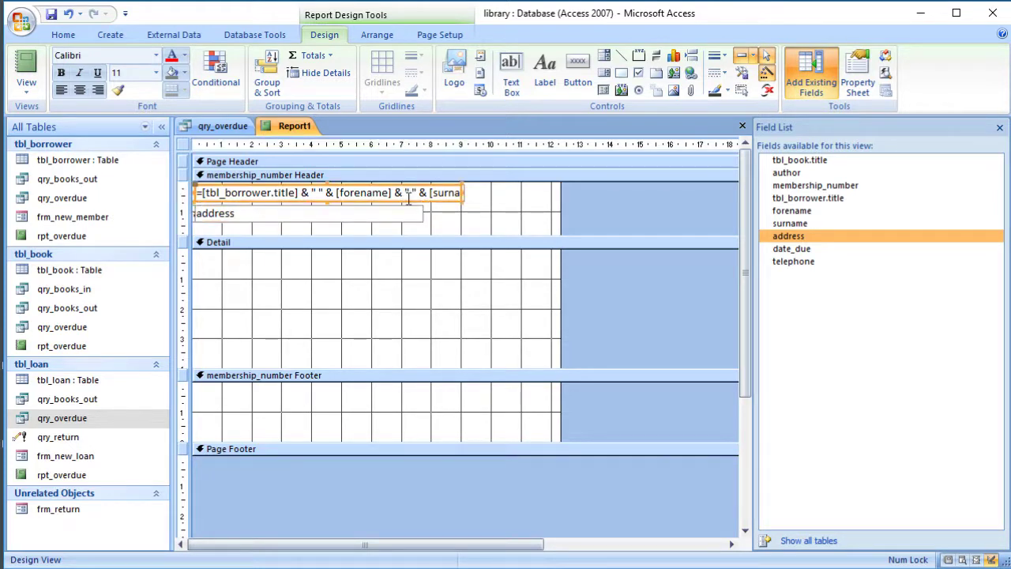
pyautogui.hotkey('ctrl', 'z')
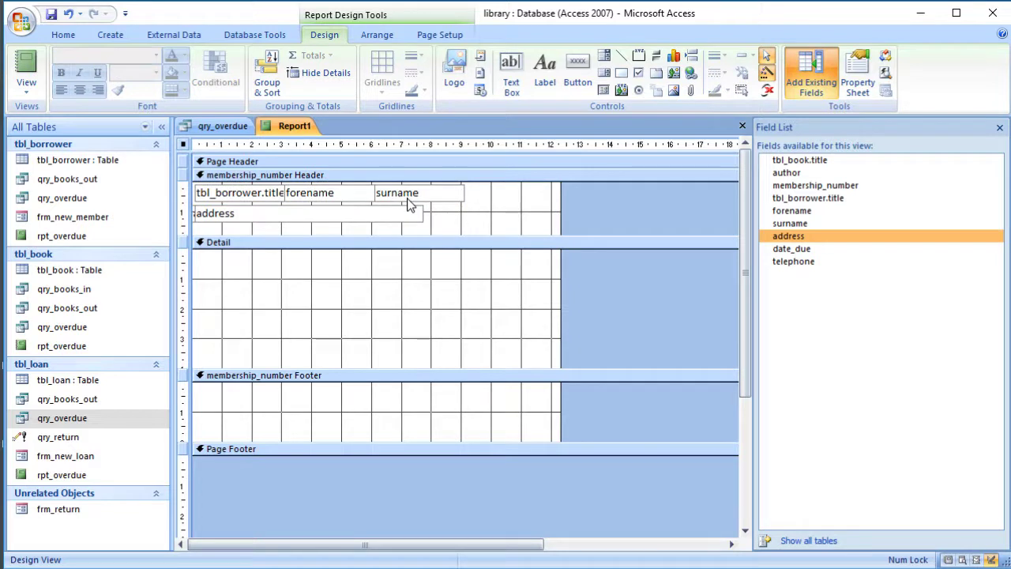
pyautogui.moveTo(497, 195); pyautogui.dragTo(190, 192)
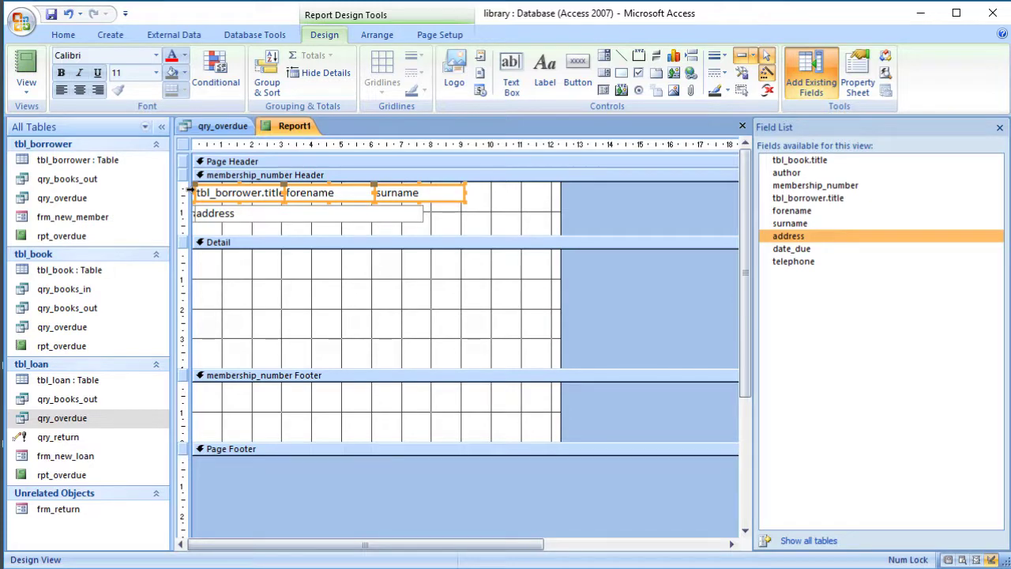
pyautogui.press('Delete')
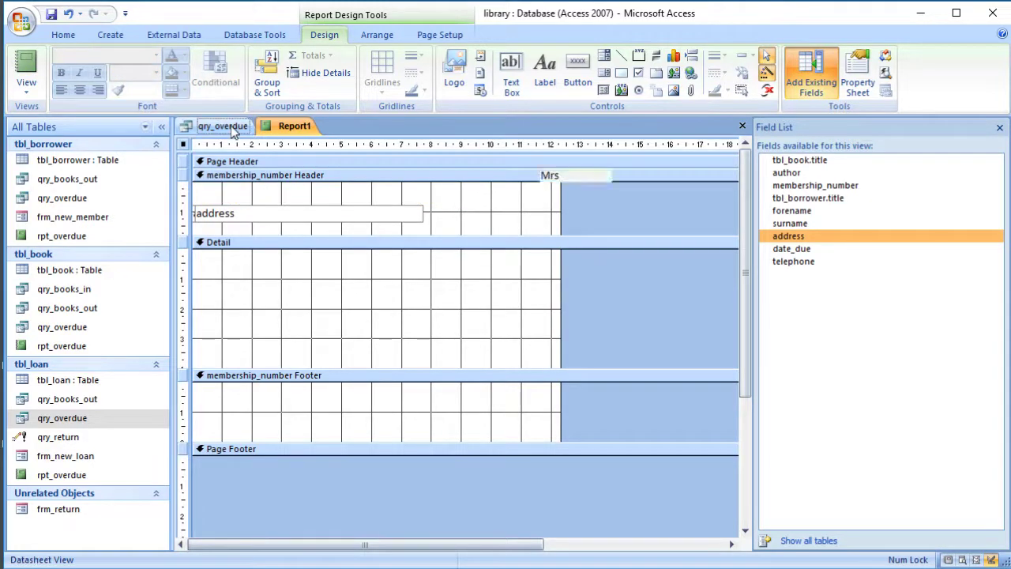
# - Open qry_overdue in Design View and scroll the grid right to its empty columns
pyautogui.click(229, 125)
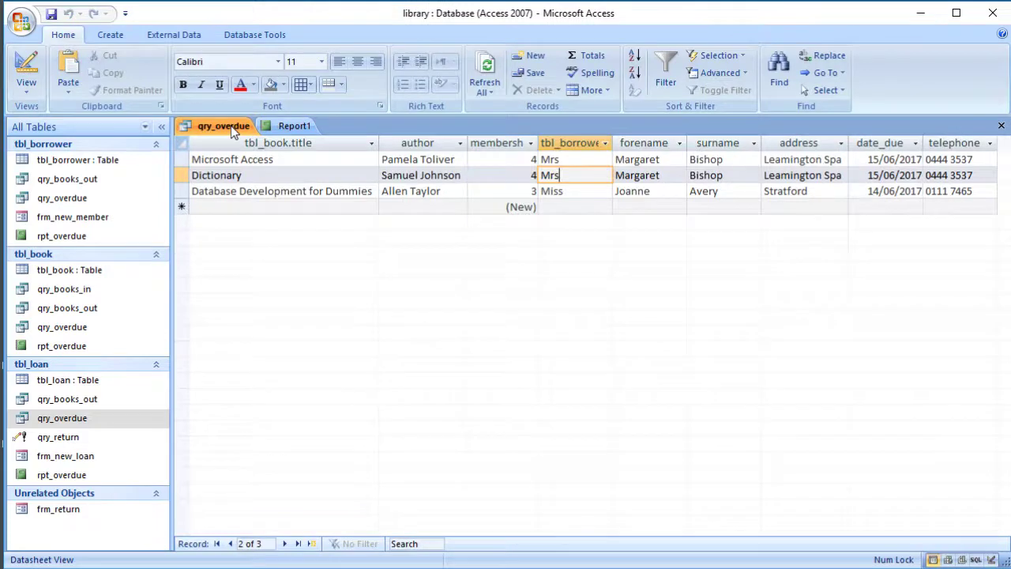
pyautogui.click(24, 90)
pyautogui.click(62, 258)
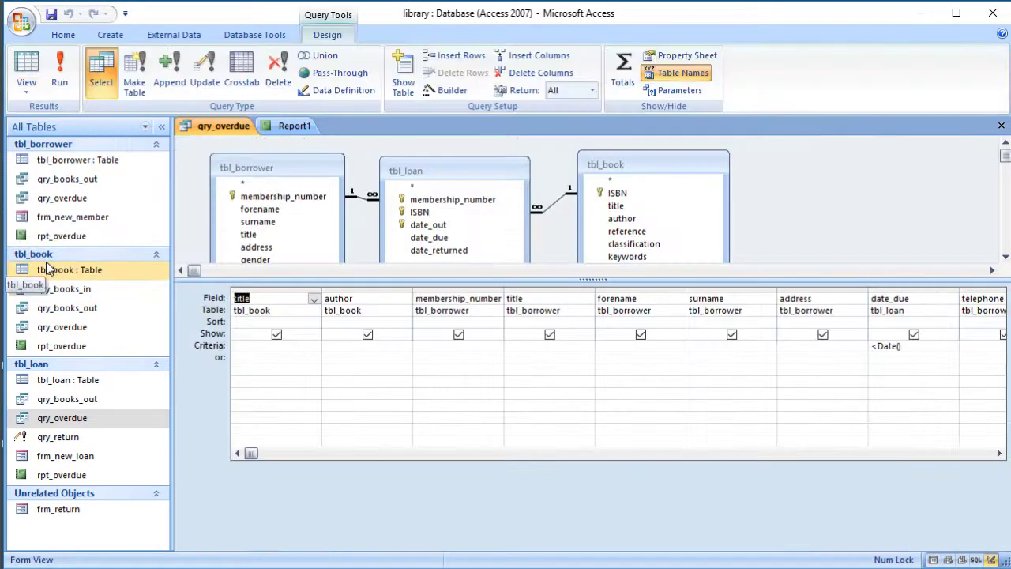
pyautogui.click(999, 454)
pyautogui.click(1000, 454)
pyautogui.click(999, 454)
# - Build a new column expression joining tbl_borrower's title, forename and surname with & " " separators
pyautogui.click(1000, 453)
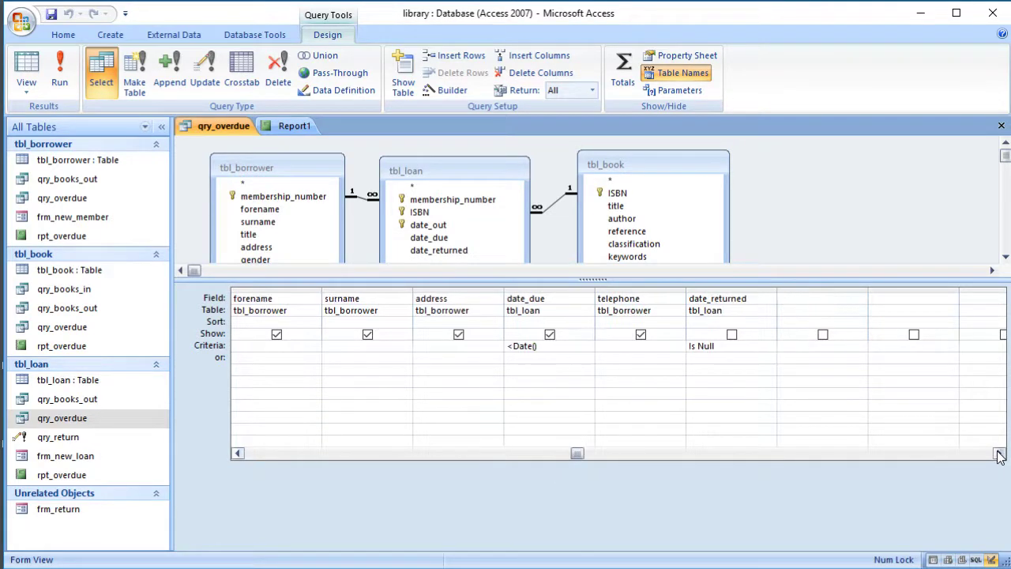
pyautogui.click(999, 453)
pyautogui.rightClick(703, 296)
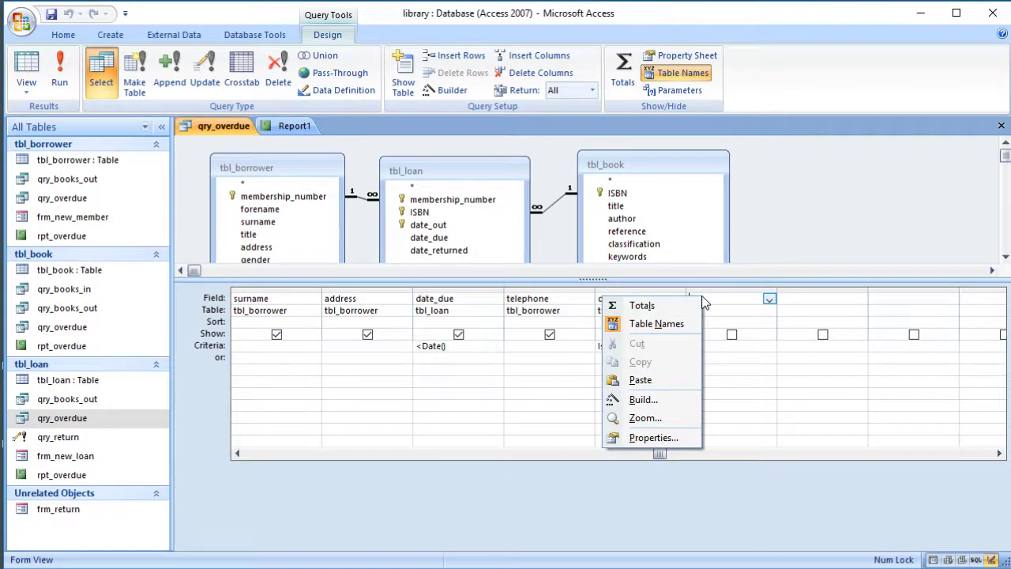
pyautogui.click(673, 394)
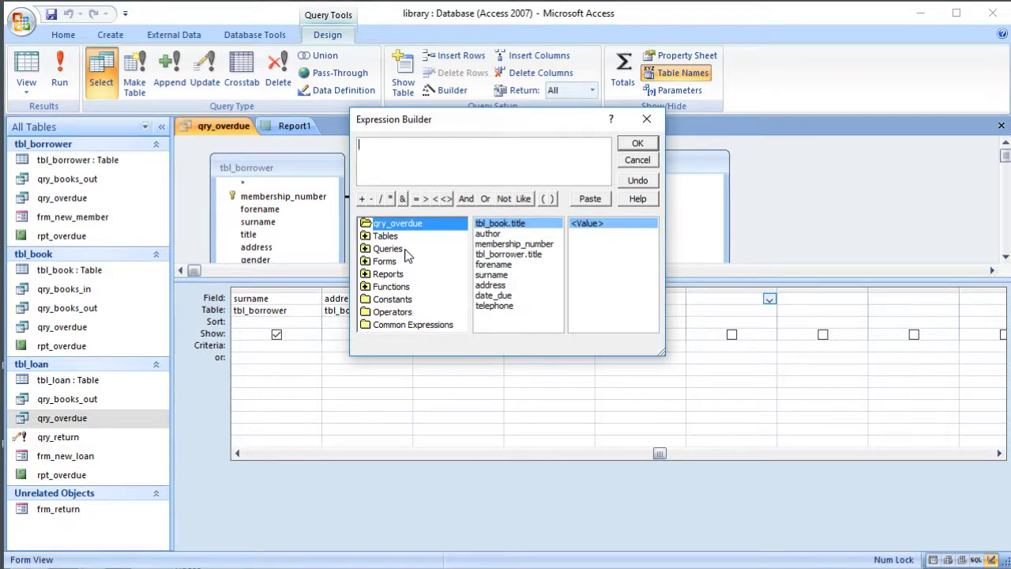
pyautogui.doubleClick(383, 236)
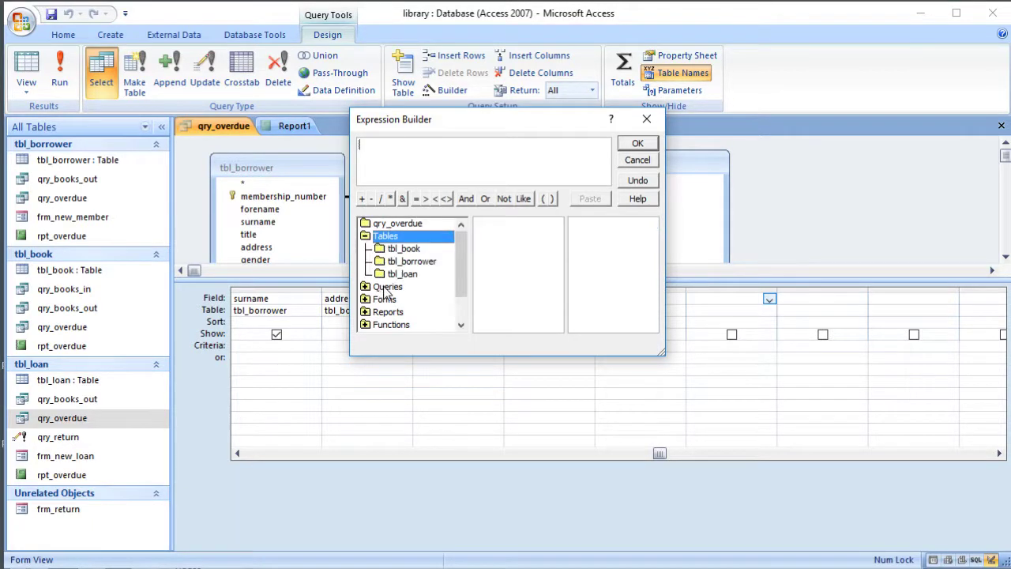
pyautogui.click(398, 265)
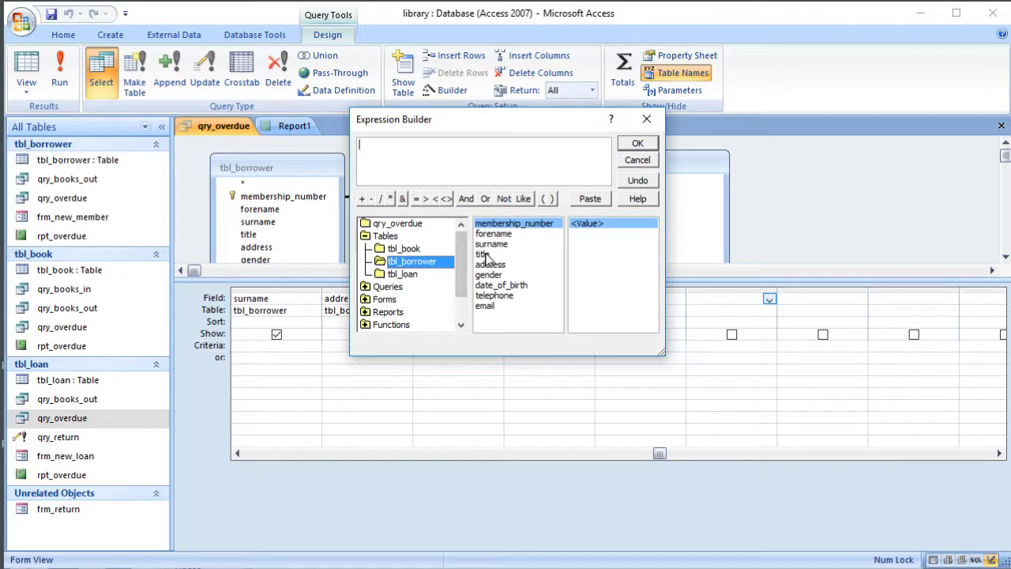
pyautogui.doubleClick(482, 254)
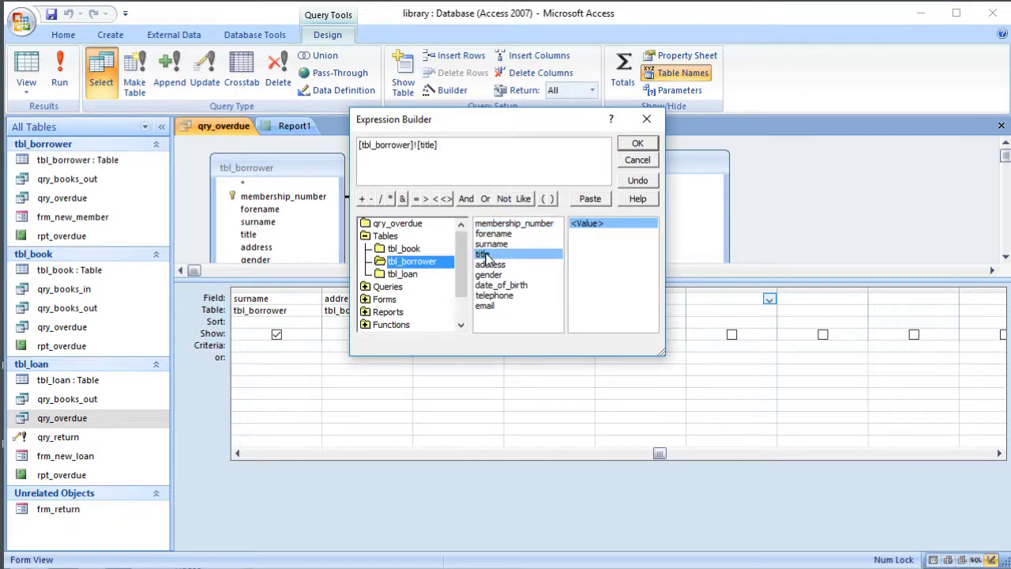
pyautogui.write('&')
pyautogui.doubleClick(516, 235)
pyautogui.write('& " " &')
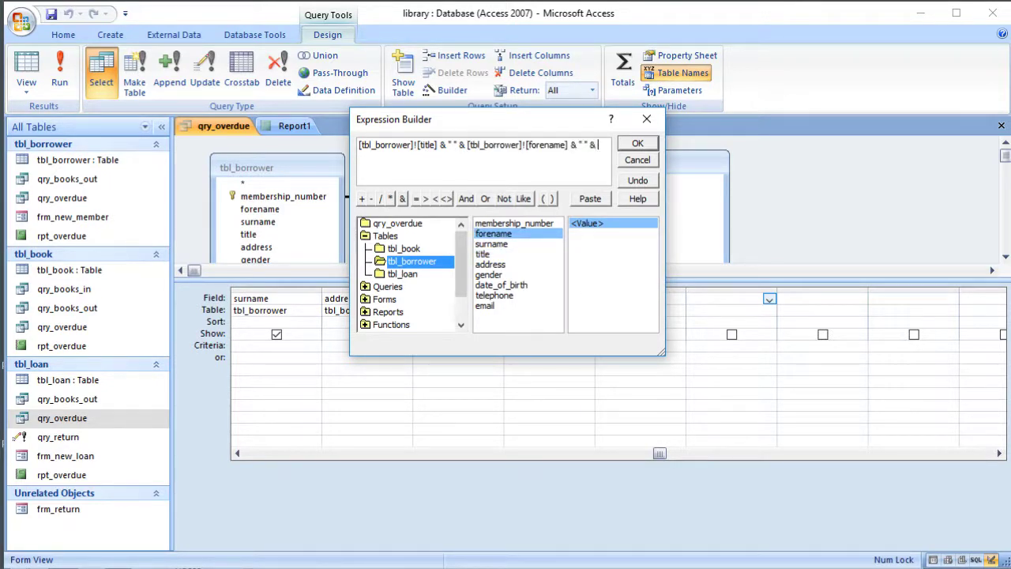
pyautogui.doubleClick(491, 244)
pyautogui.click(637, 144)
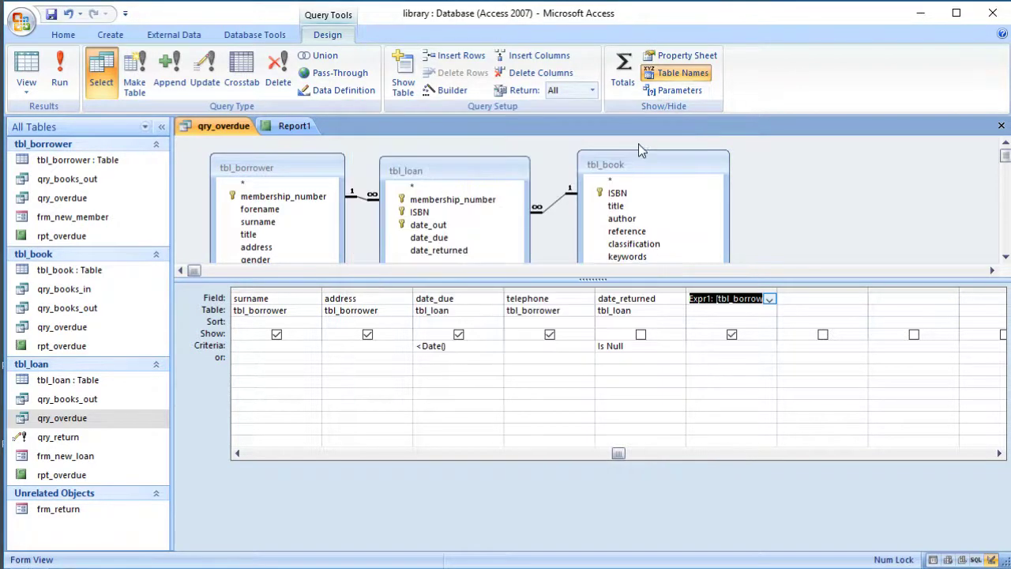
# - Rename the calculated column from Expr1 to fullname
pyautogui.click(713, 298)
pyautogui.moveTo(713, 298); pyautogui.dragTo(667, 298)
pyautogui.write('fullname')
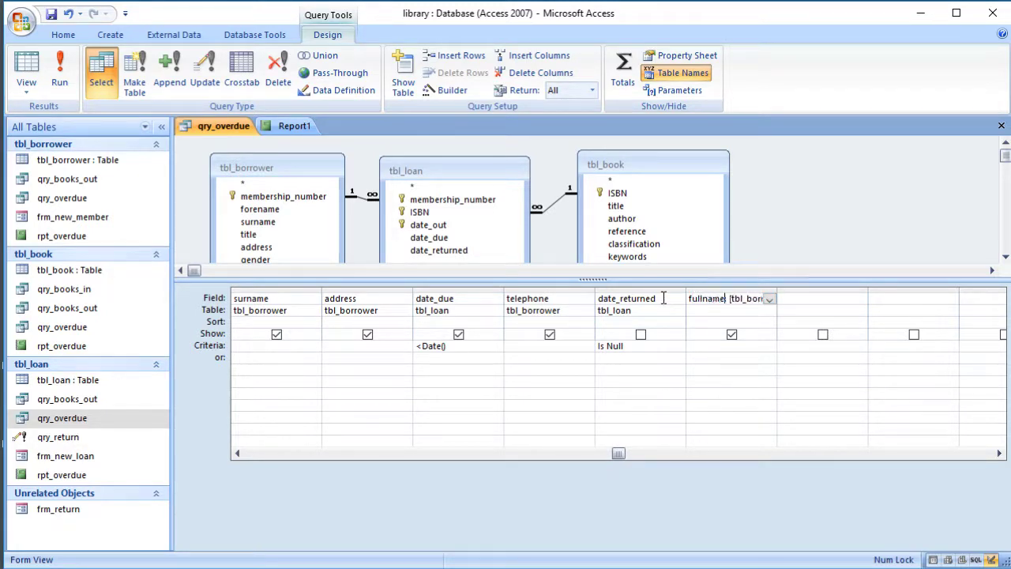
pyautogui.click(695, 367)
# - Run the query in Datasheet View and widen the fullname column to show complete names
pyautogui.click(36, 68)
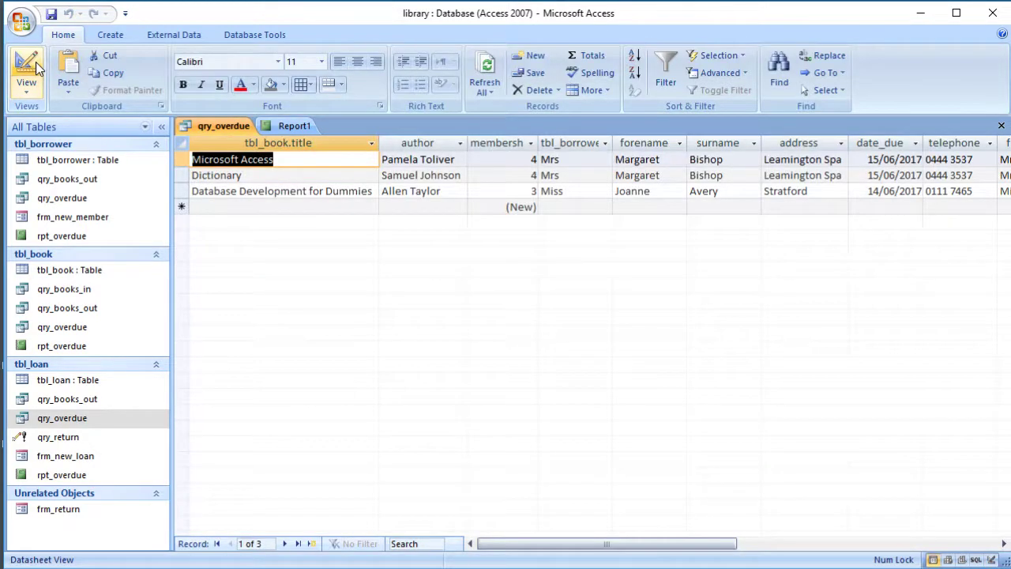
pyautogui.moveTo(537, 551); pyautogui.dragTo(661, 544)
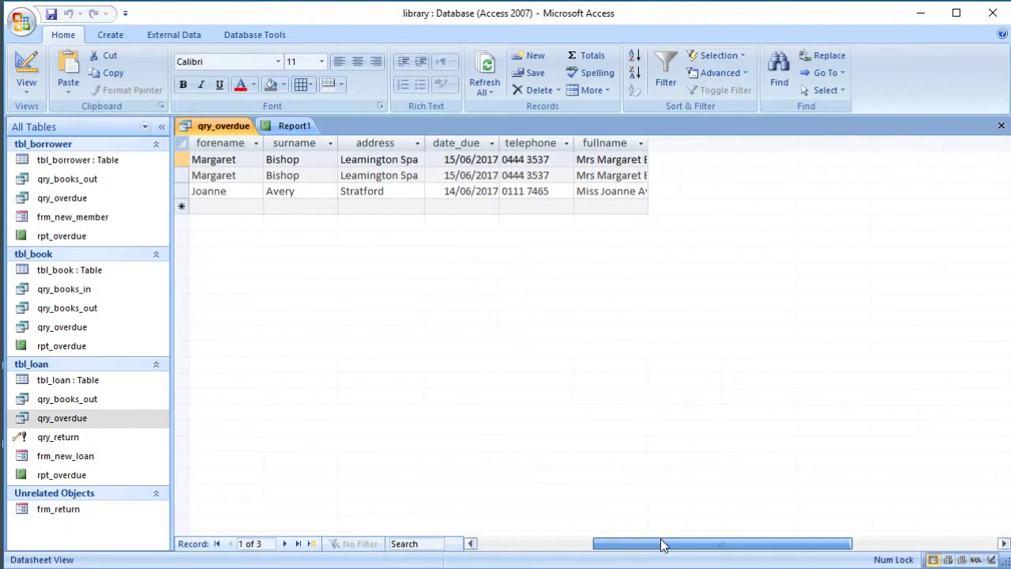
pyautogui.moveTo(649, 139); pyautogui.dragTo(700, 139)
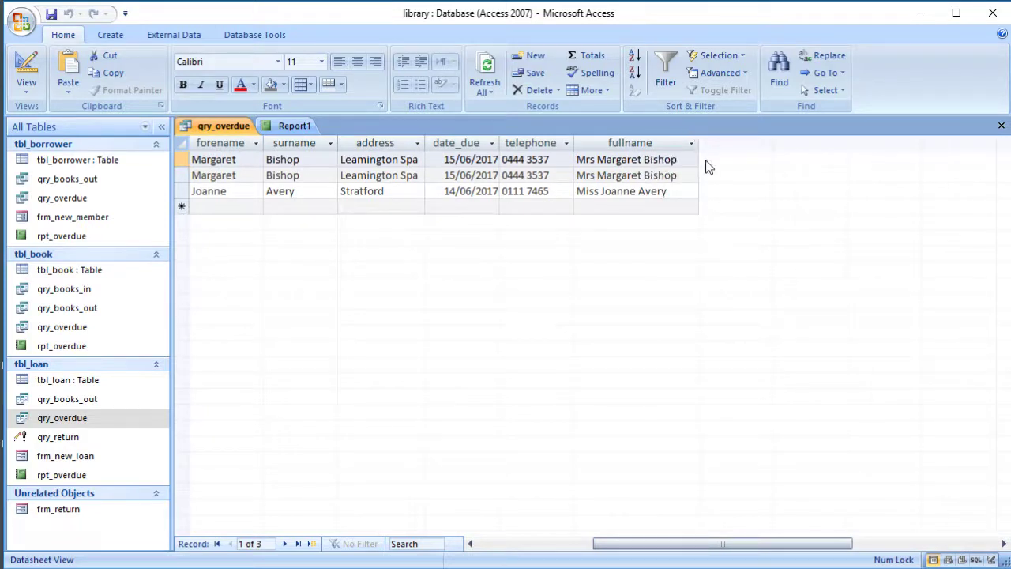
pyautogui.moveTo(621, 546); pyautogui.dragTo(490, 553)
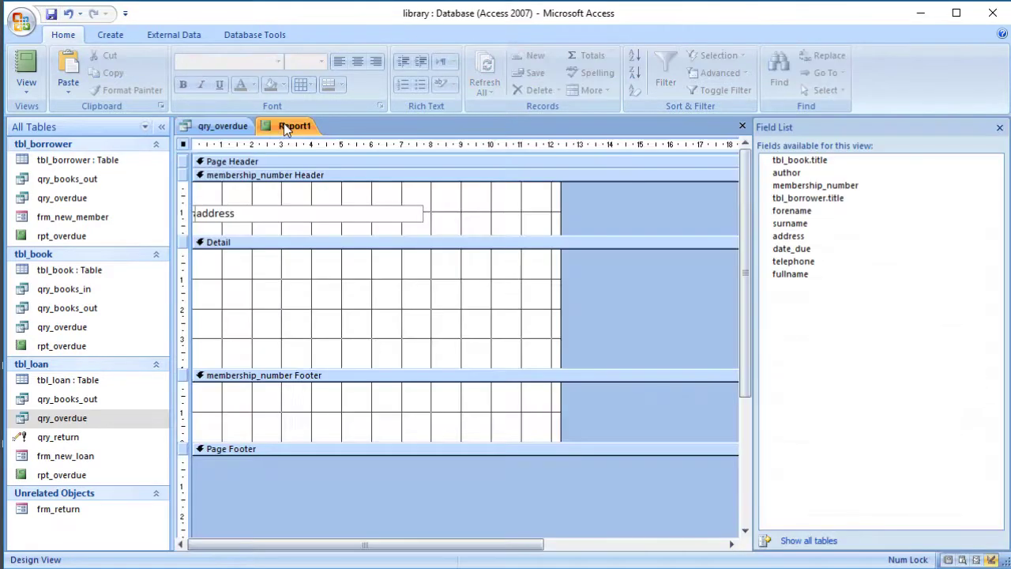
# - Place the address field in the membership_number header without its caption, discarding a first fullname placement
pyautogui.click(294, 126)
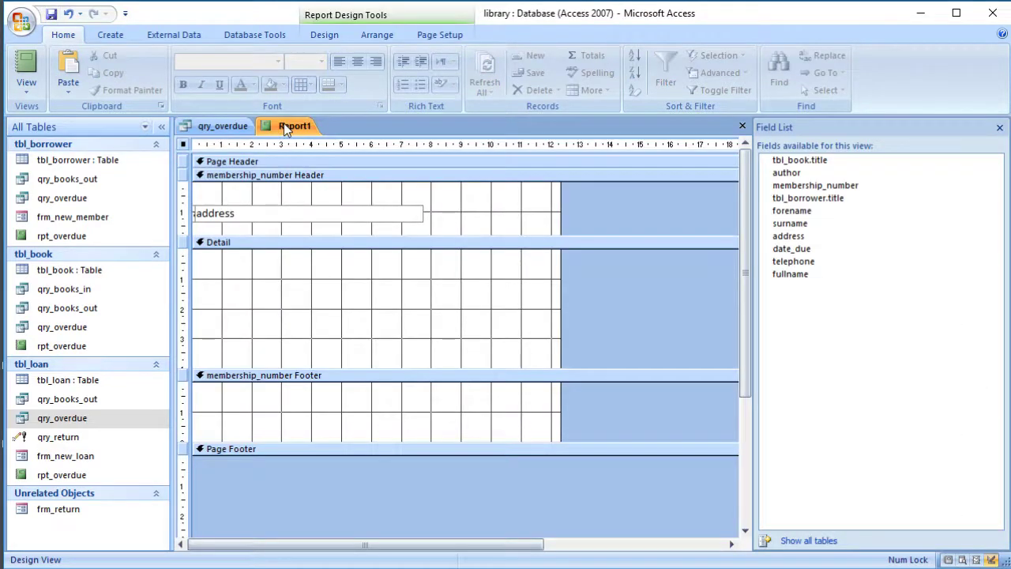
pyautogui.click(788, 275)
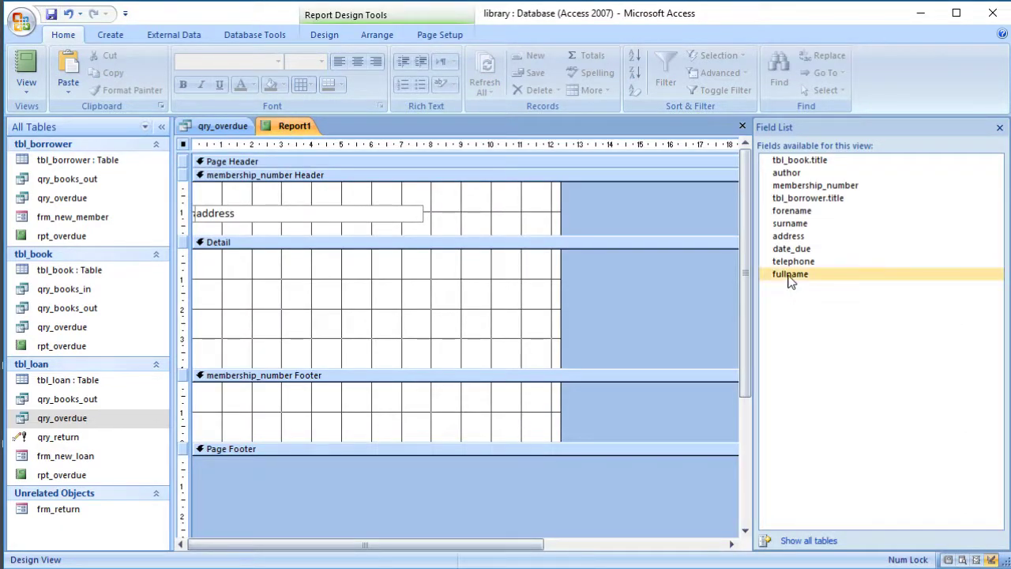
pyautogui.moveTo(787, 277); pyautogui.dragTo(222, 192)
pyautogui.moveTo(331, 225); pyautogui.dragTo(212, 211)
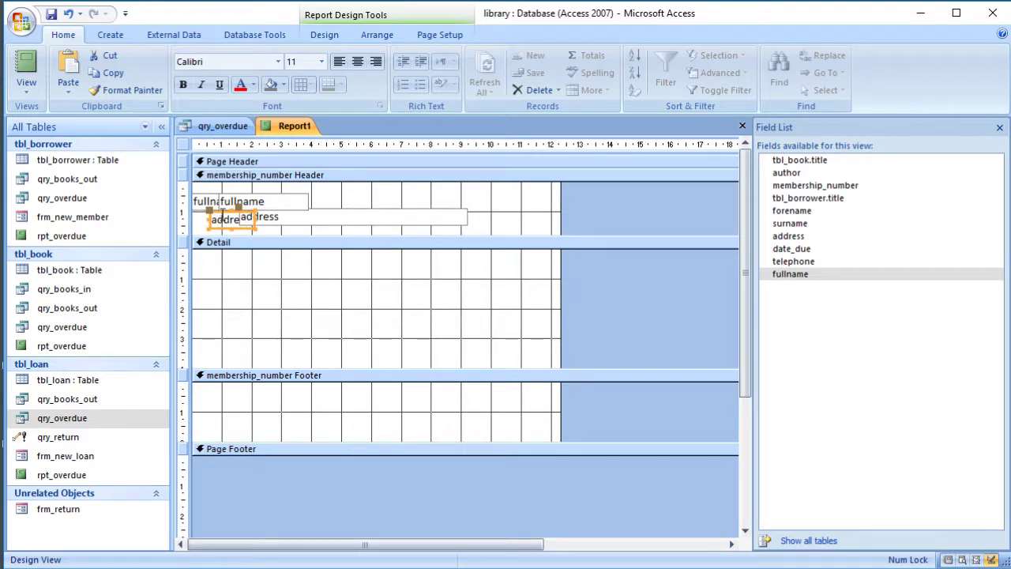
pyautogui.press('Delete')
pyautogui.click(186, 202)
pyautogui.moveTo(191, 203); pyautogui.dragTo(221, 206)
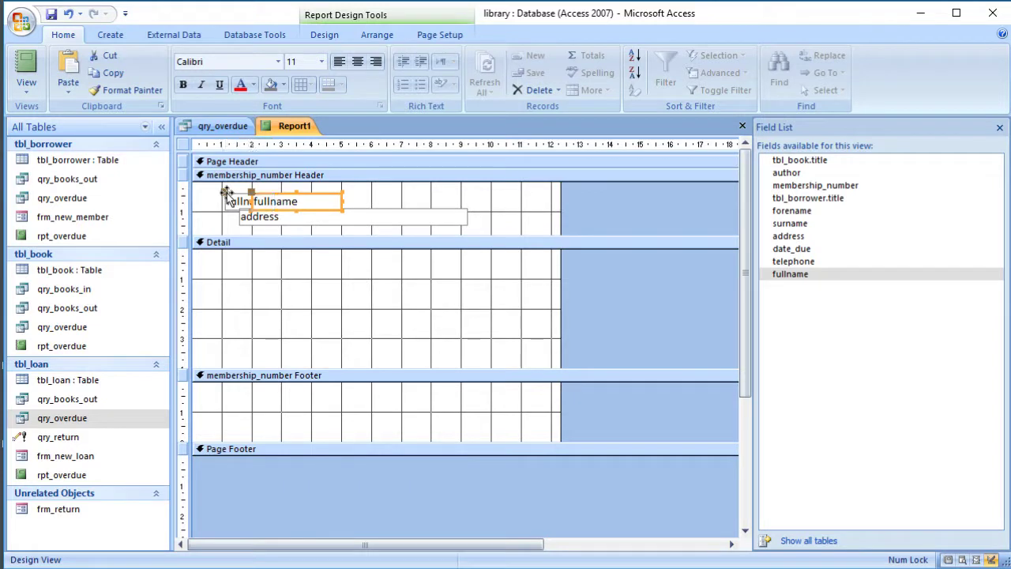
pyautogui.press('Delete')
# - Widen the report, move address right, and put a caption-less fullname box directly above it
pyautogui.moveTo(559, 197); pyautogui.dragTo(634, 205)
pyautogui.moveTo(427, 221); pyautogui.dragTo(579, 214)
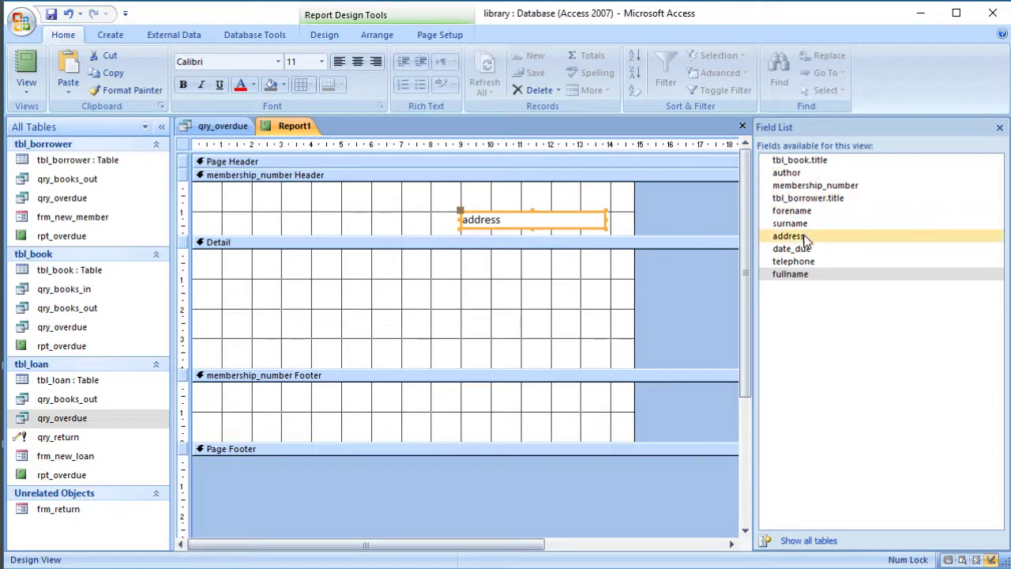
pyautogui.moveTo(806, 281); pyautogui.dragTo(497, 190)
pyautogui.click(431, 192)
pyautogui.press('Delete')
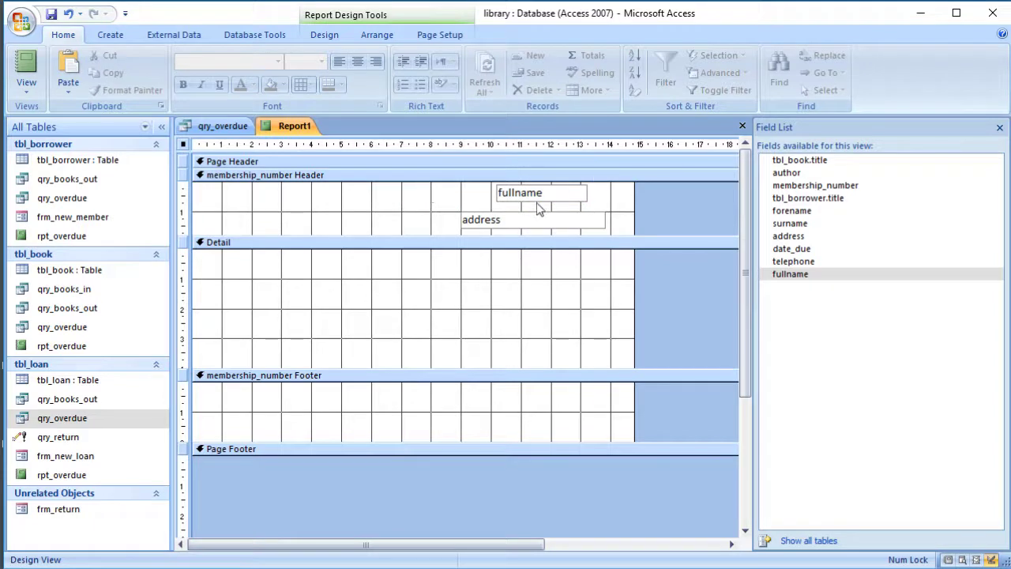
pyautogui.moveTo(534, 208); pyautogui.dragTo(546, 254)
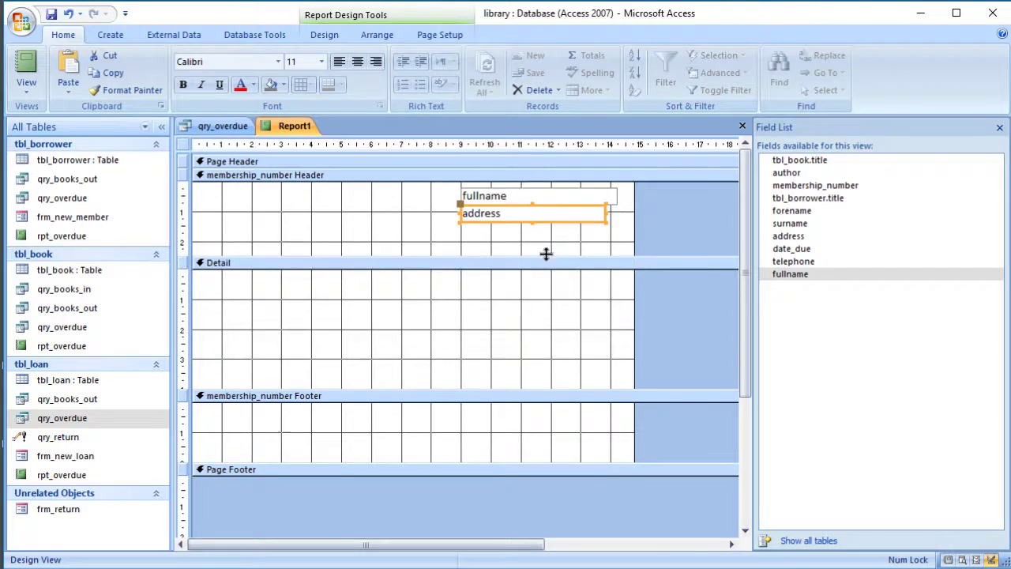
pyautogui.click(376, 249)
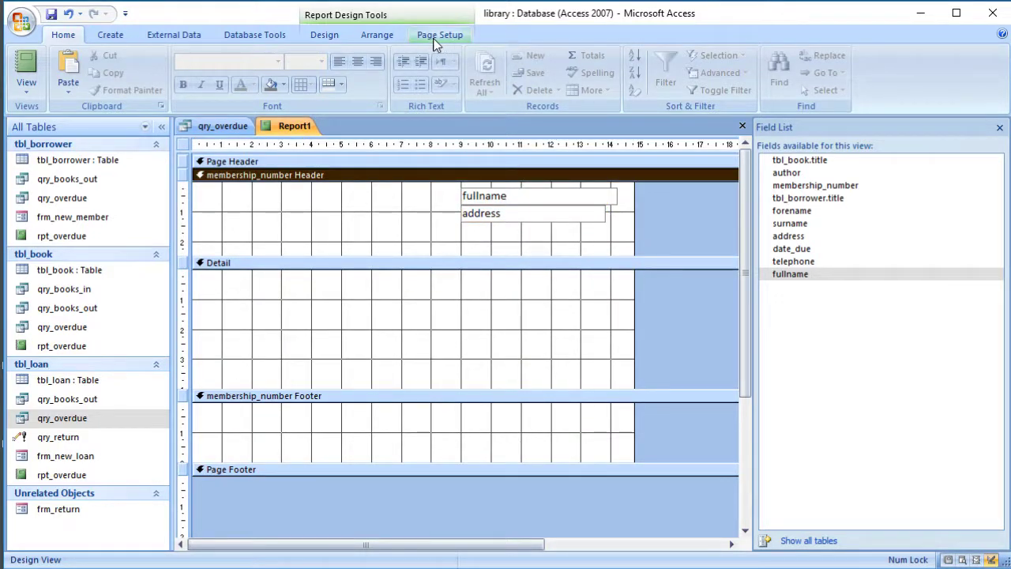
# - Make the membership_number header taller by dragging the Detail bar down
pyautogui.click(378, 39)
pyautogui.click(331, 36)
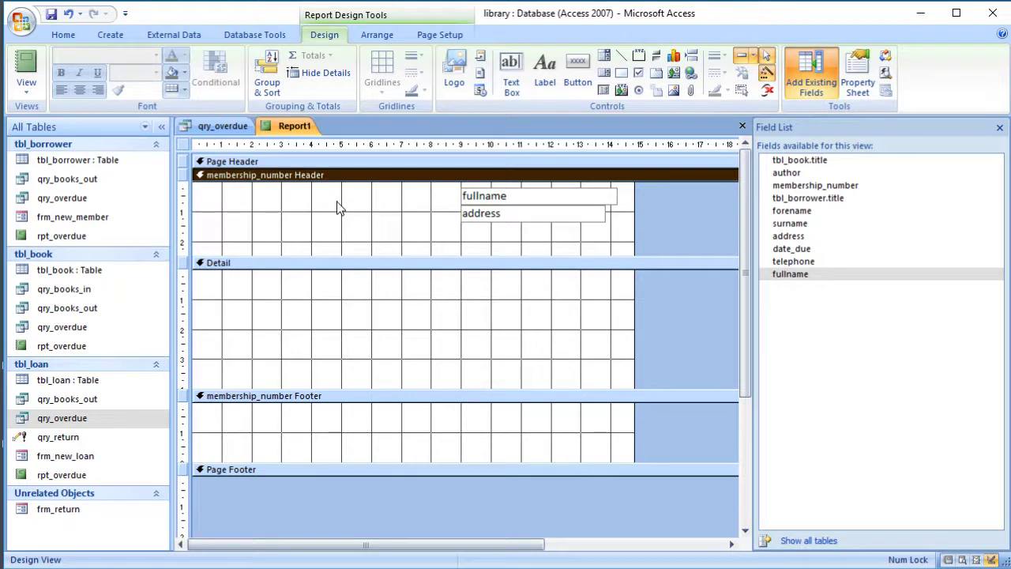
pyautogui.moveTo(339, 255); pyautogui.dragTo(338, 269)
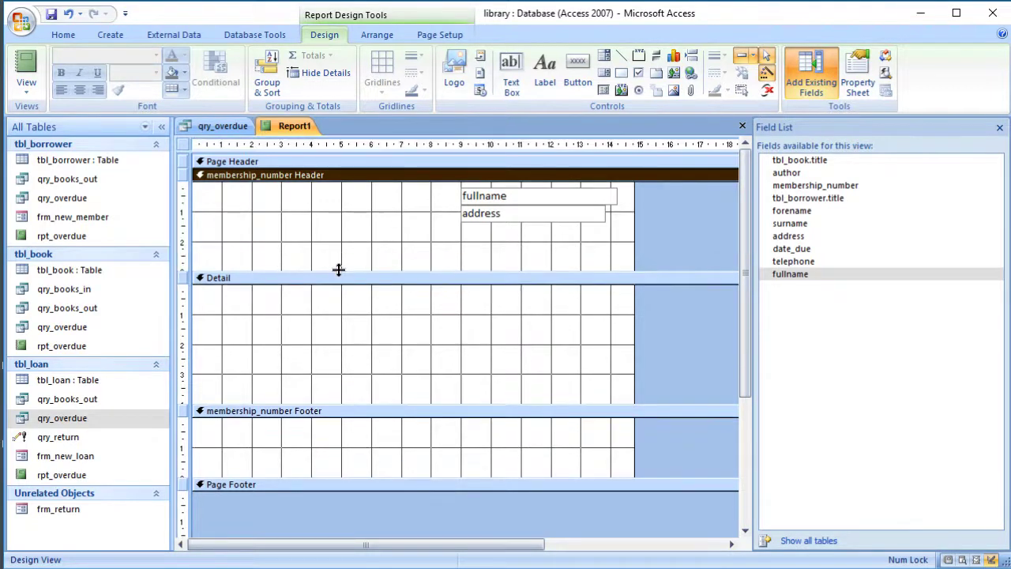
# - Add the label 'The following books are overdue:' at the header's left edge below the address
pyautogui.click(544, 80)
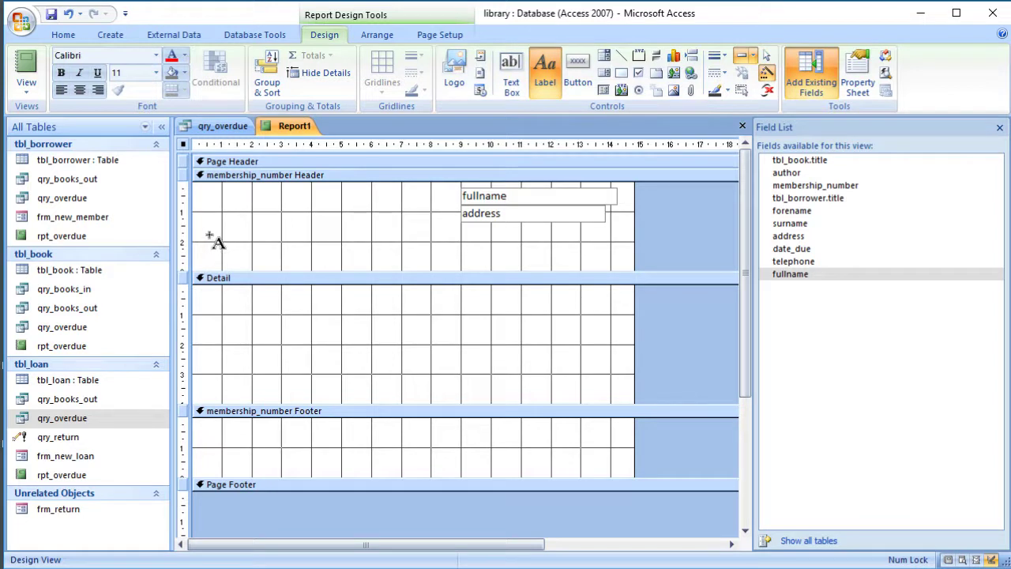
pyautogui.click(211, 237)
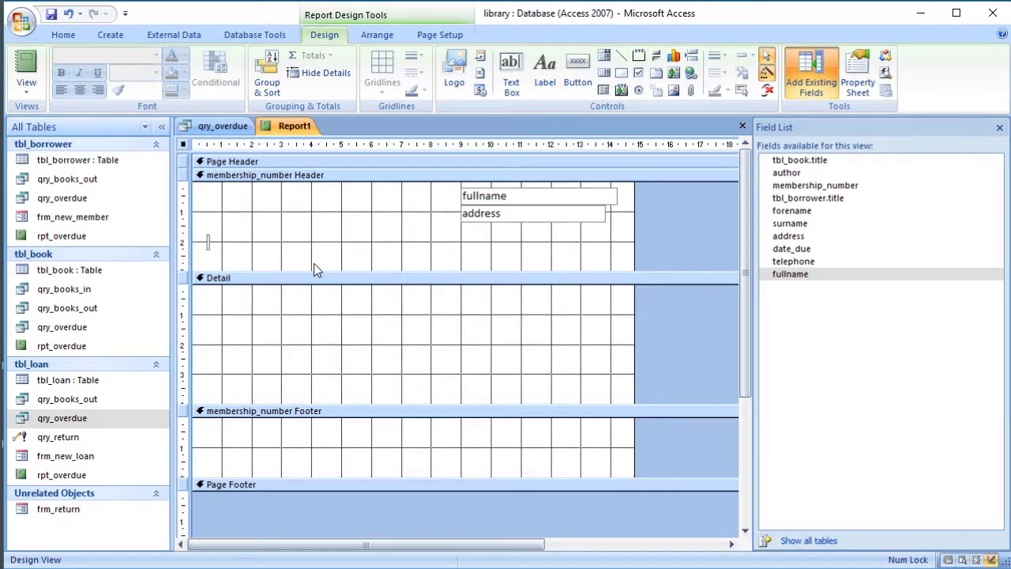
pyautogui.write('The following')
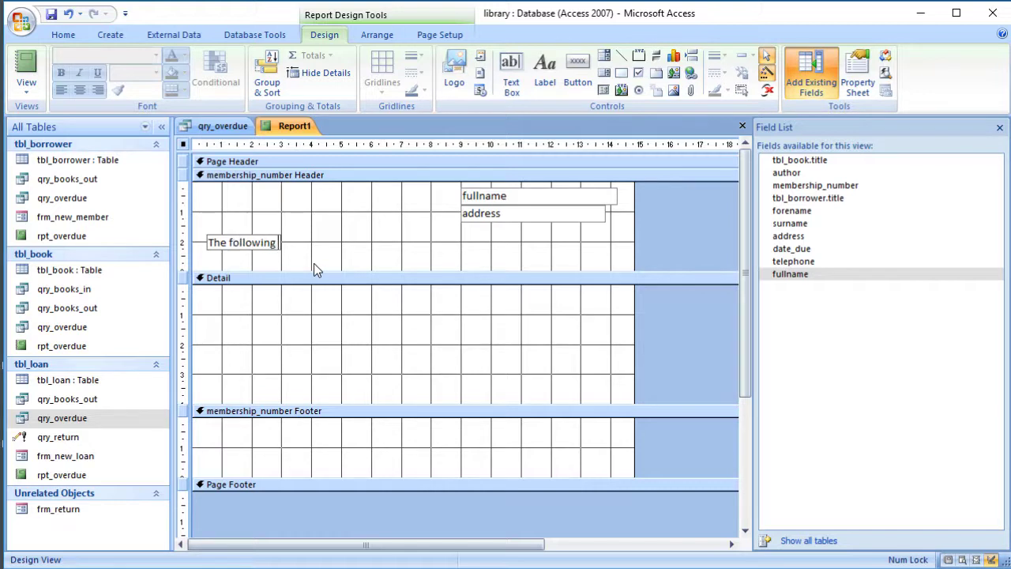
pyautogui.write(' books are overdue:')
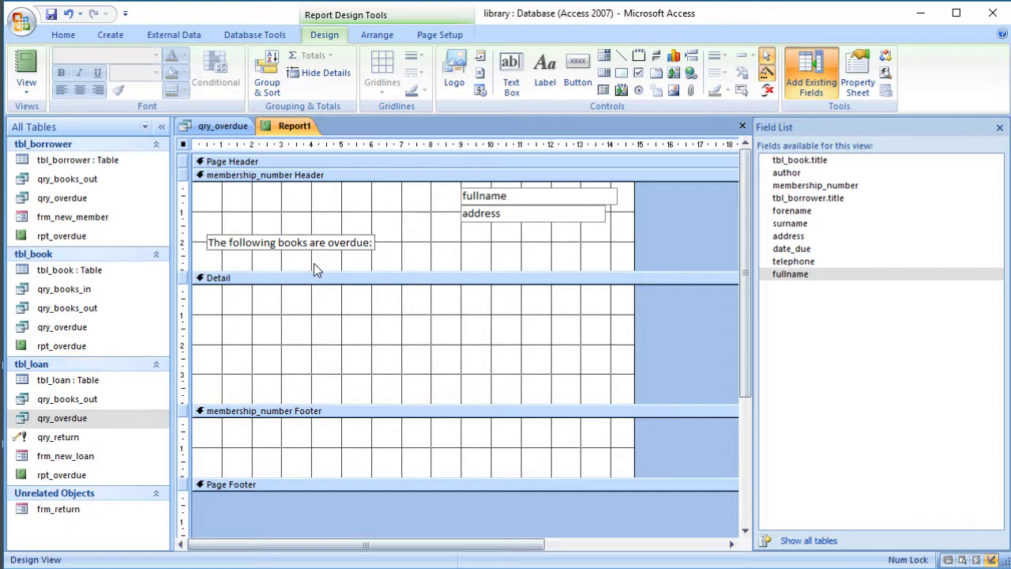
pyautogui.click(335, 304)
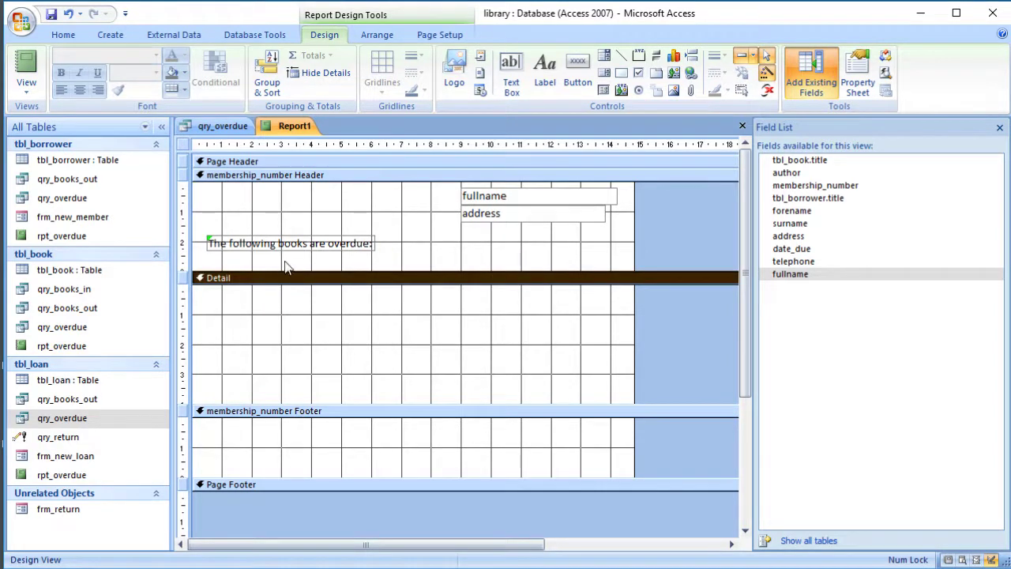
pyautogui.moveTo(285, 251); pyautogui.dragTo(263, 255)
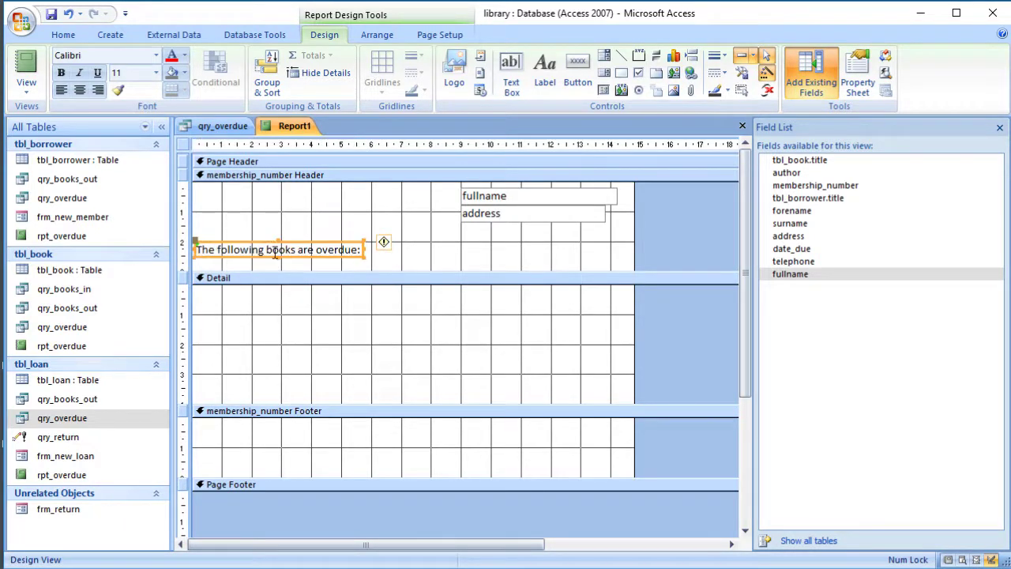
pyautogui.click(319, 323)
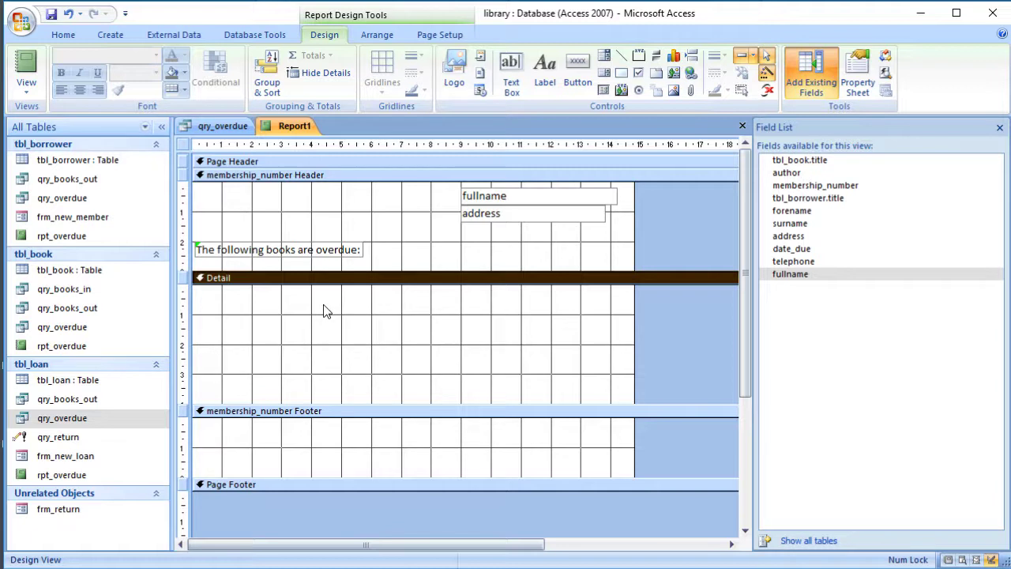
# - Add captioned tbl_book title and author fields to the top row of the Detail section
pyautogui.click(826, 163)
pyautogui.moveTo(825, 166); pyautogui.dragTo(404, 338)
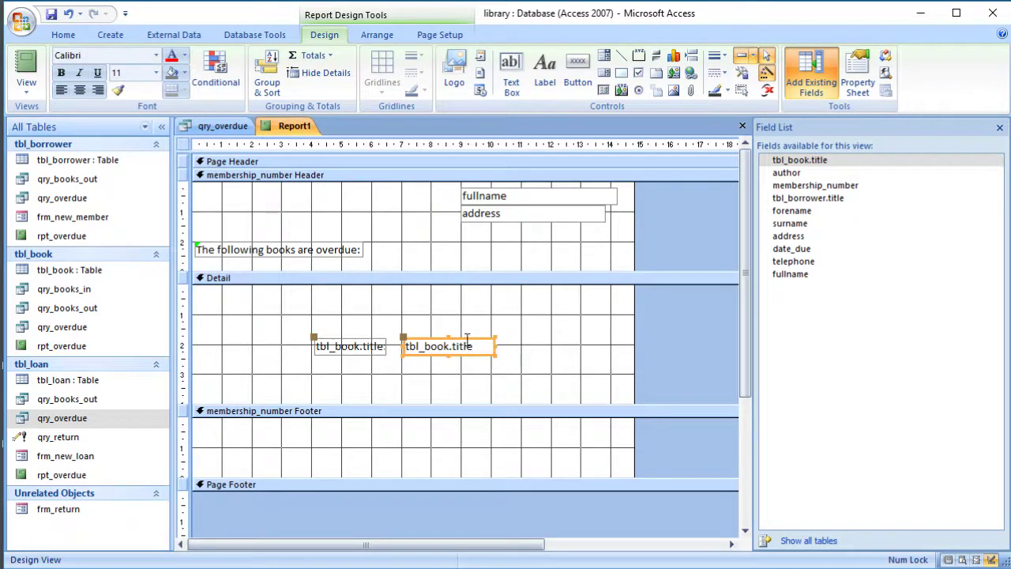
pyautogui.moveTo(469, 340); pyautogui.dragTo(317, 289)
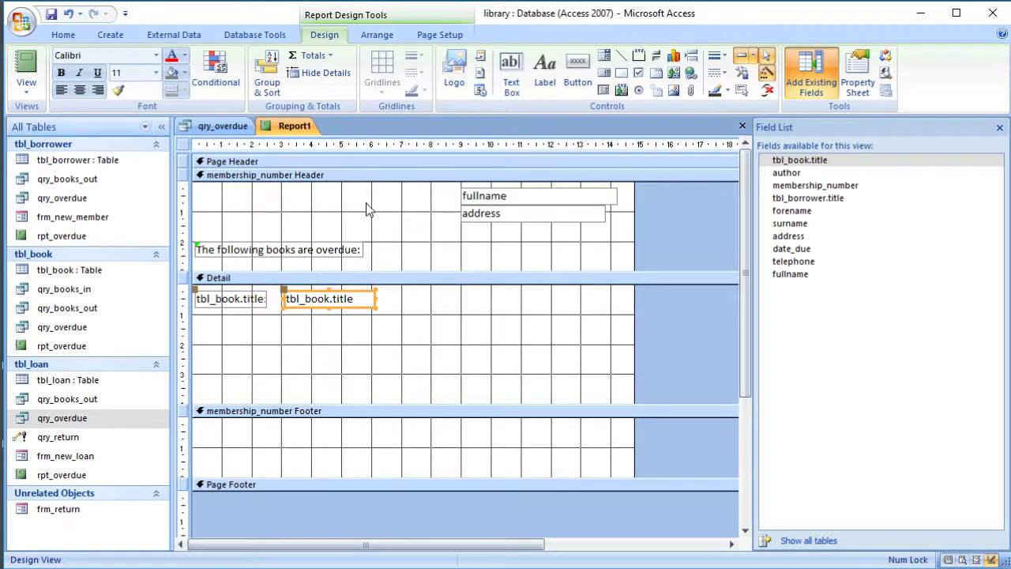
pyautogui.click(804, 174)
pyautogui.moveTo(808, 186); pyautogui.dragTo(508, 293)
pyautogui.click(286, 294)
pyautogui.moveTo(285, 292); pyautogui.dragTo(269, 293)
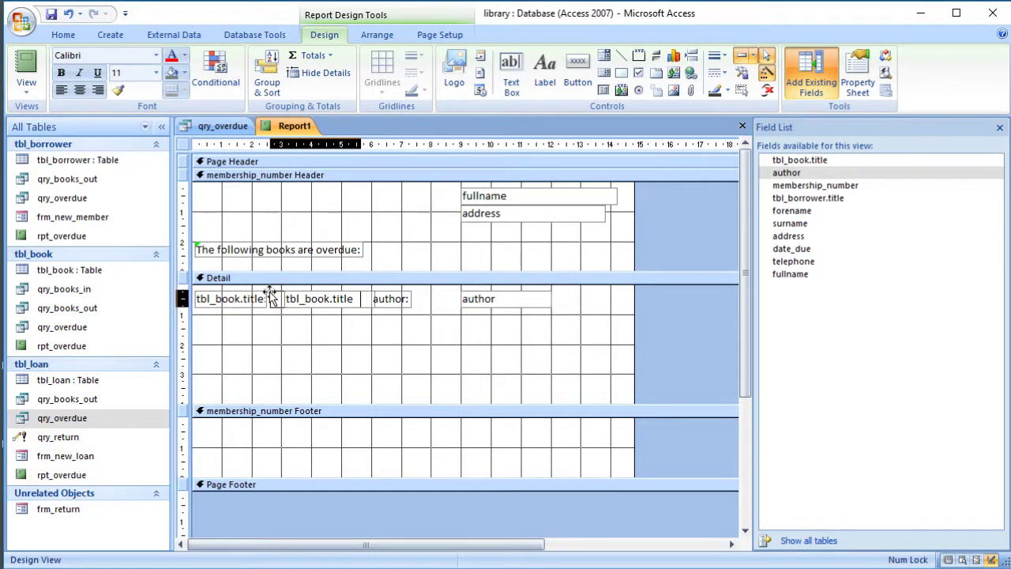
# - Widen the report, add date_due to the title/author row, and shrink Detail to that row
pyautogui.moveTo(633, 252); pyautogui.dragTo(717, 264)
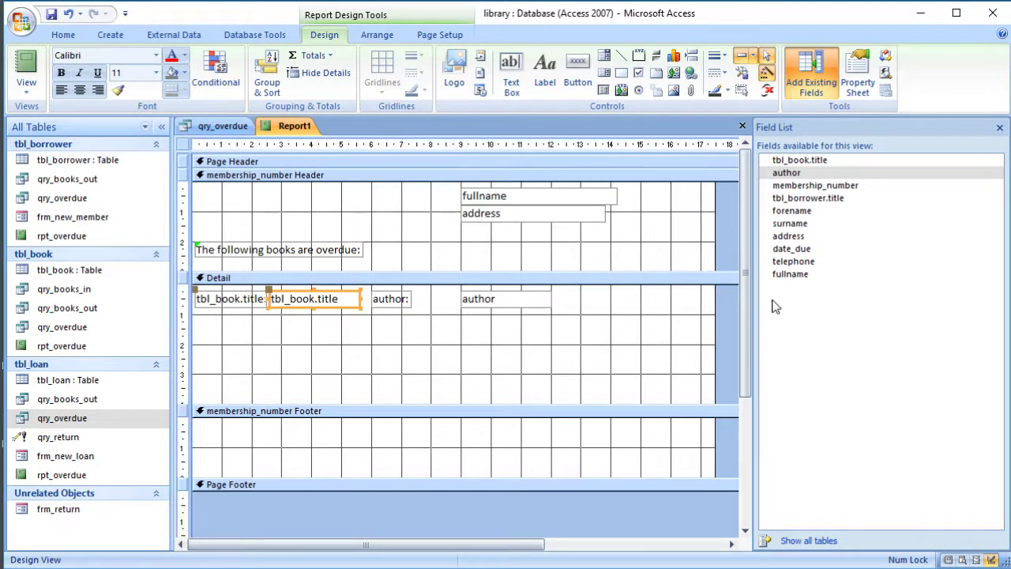
pyautogui.click(471, 302)
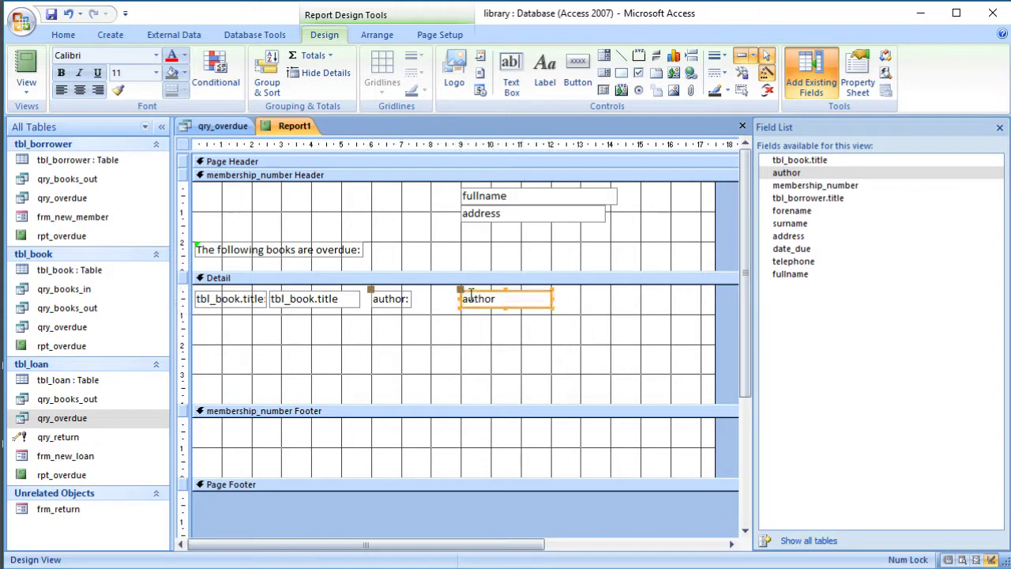
pyautogui.moveTo(458, 289); pyautogui.dragTo(418, 292)
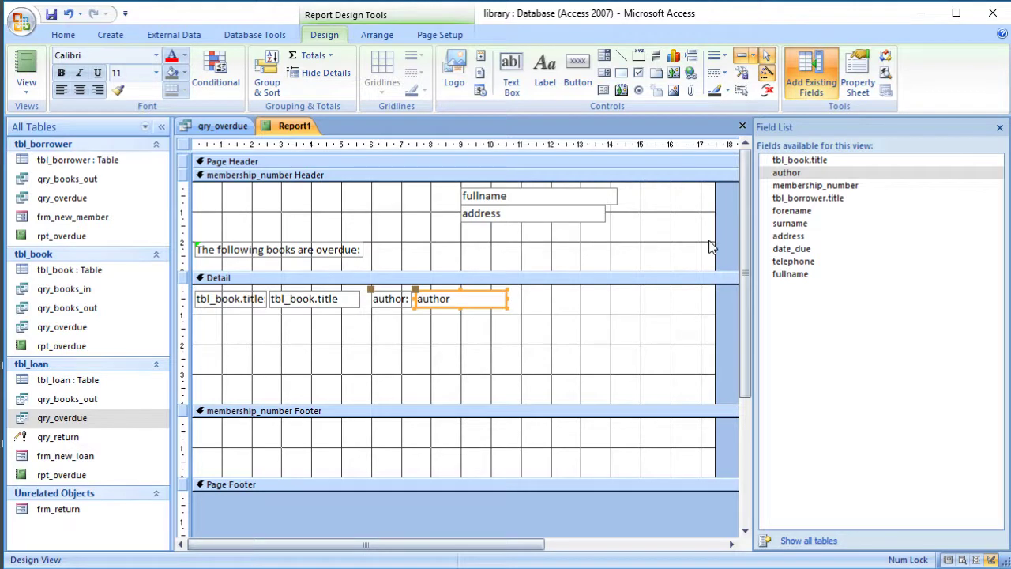
pyautogui.moveTo(814, 251); pyautogui.dragTo(583, 334)
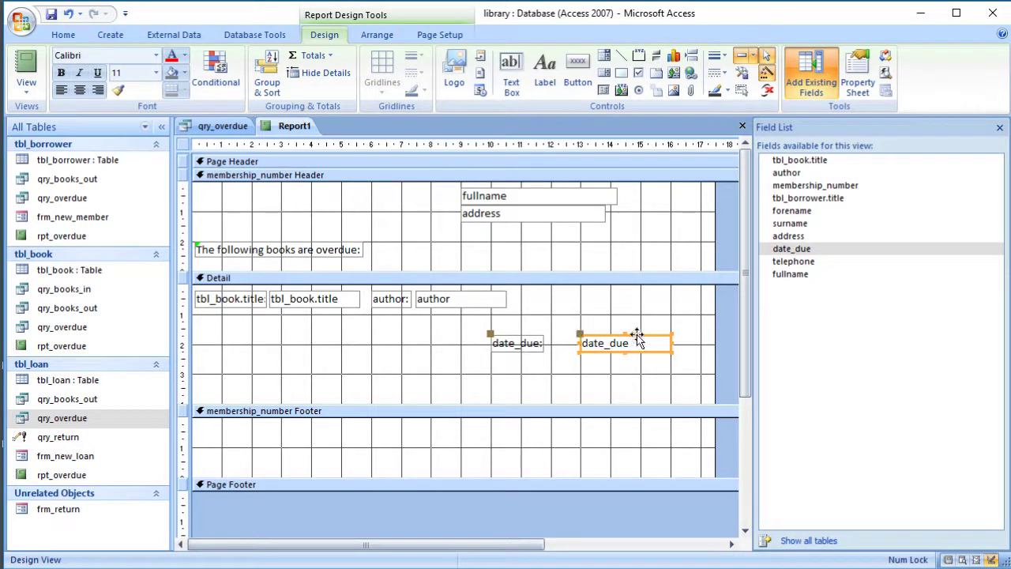
pyautogui.click(661, 342)
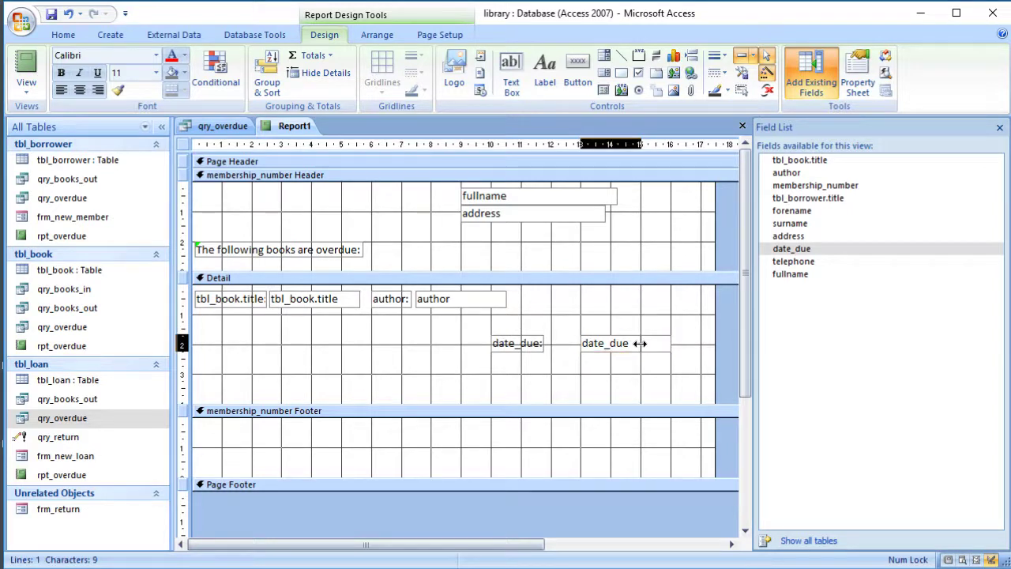
pyautogui.click(640, 343)
pyautogui.moveTo(638, 343); pyautogui.dragTo(658, 295)
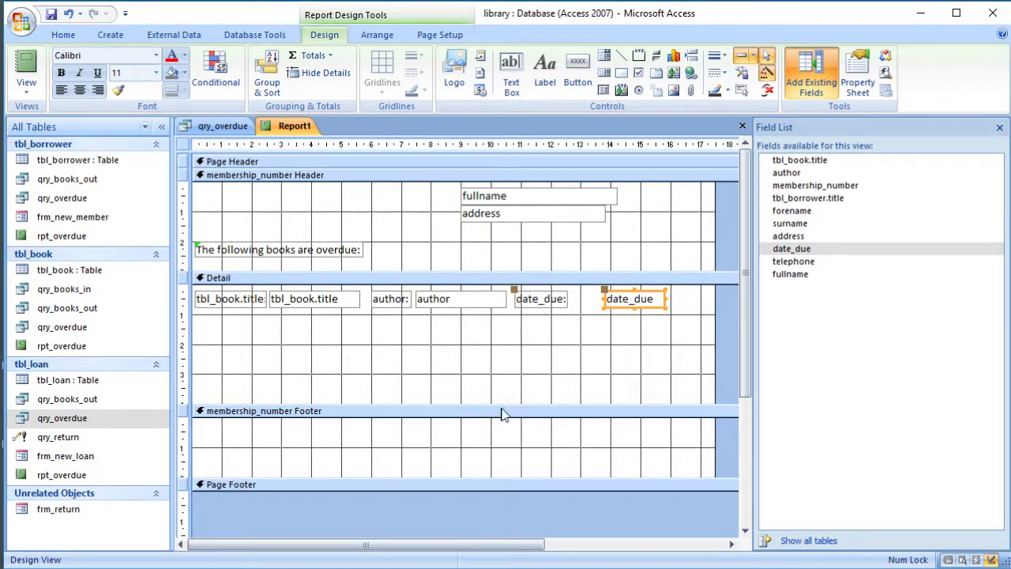
pyautogui.click(524, 393)
pyautogui.moveTo(524, 393); pyautogui.dragTo(526, 312)
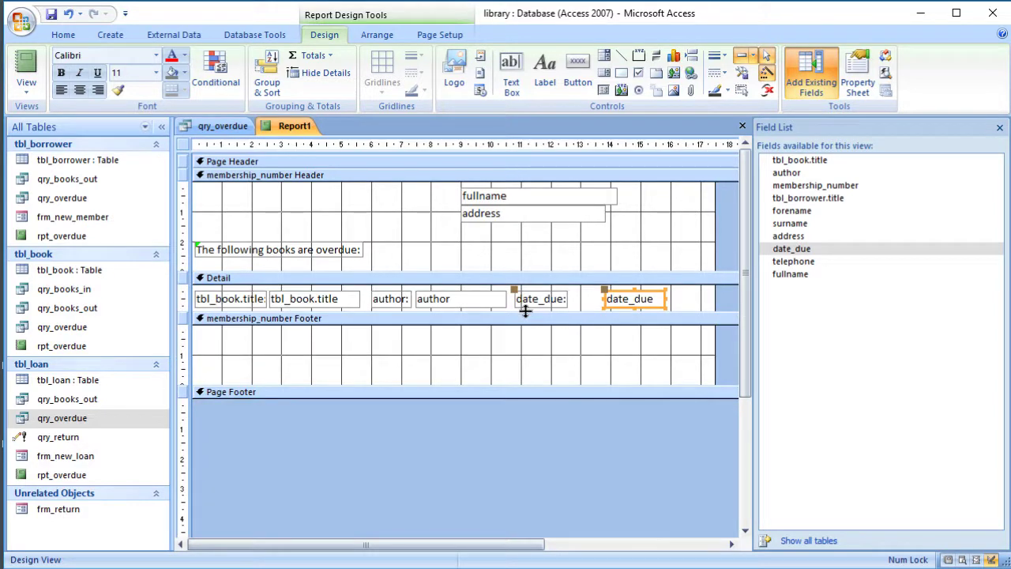
# - Add the footer label 'Please bring the books back!' and preview the report in Report View
pyautogui.click(543, 79)
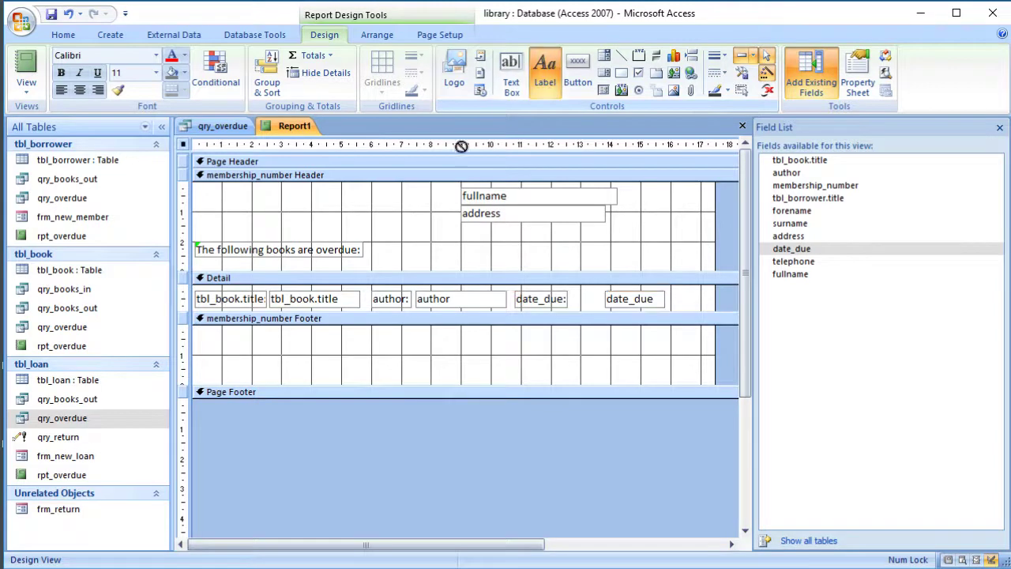
pyautogui.click(198, 336)
pyautogui.write('Please bring')
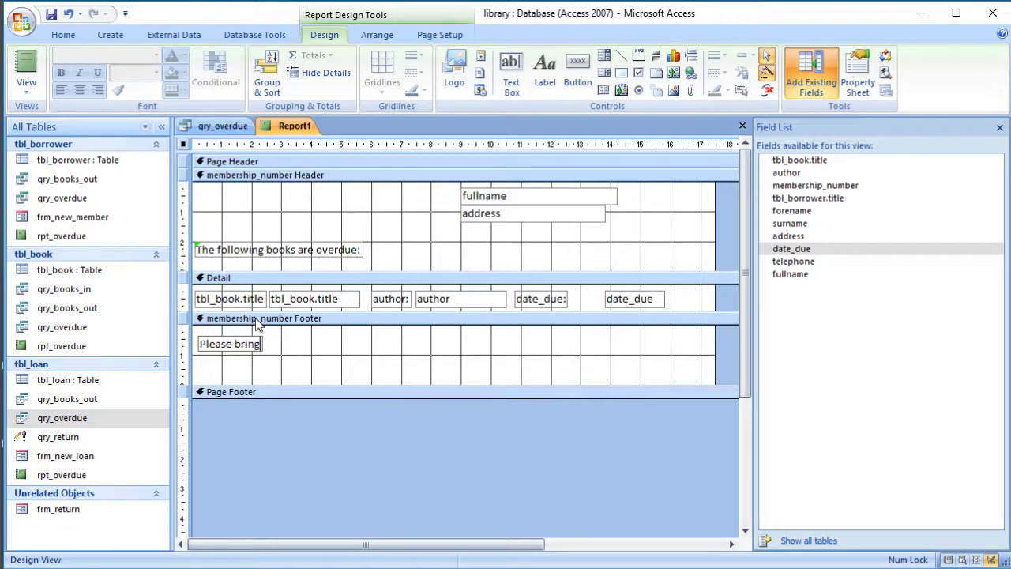
pyautogui.write(' the book')
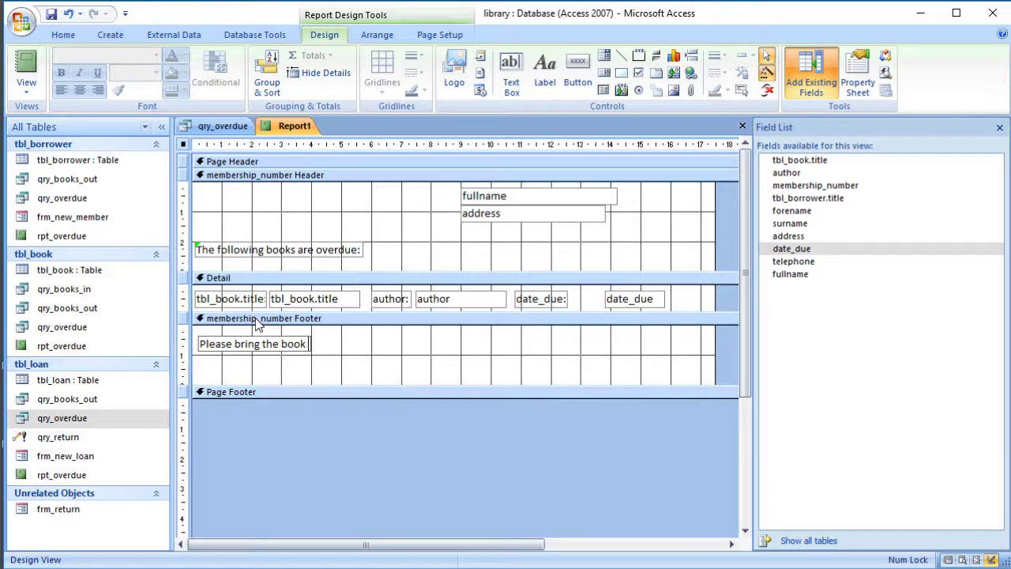
pyautogui.write('s back!')
pyautogui.click(343, 422)
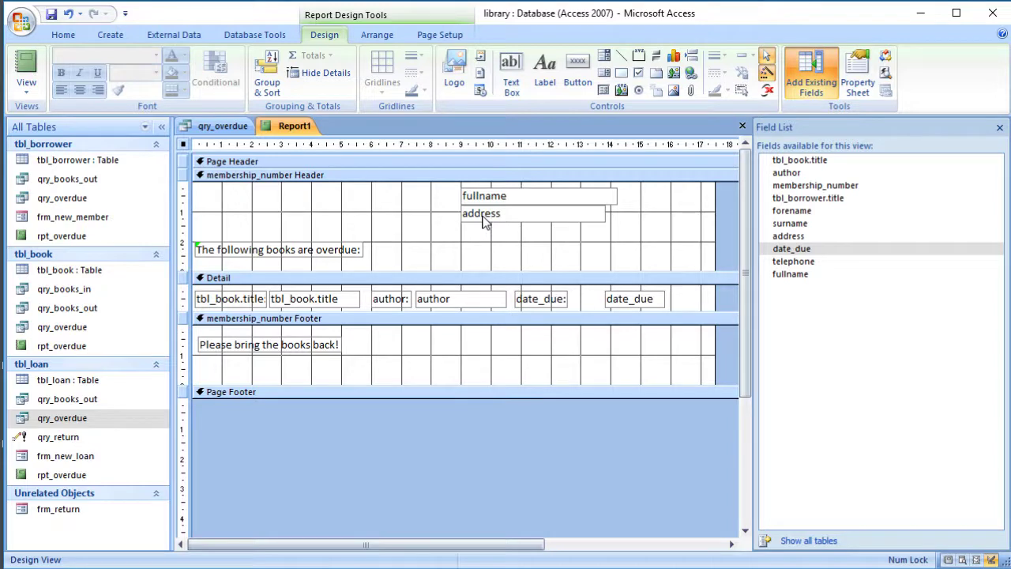
pyautogui.click(32, 66)
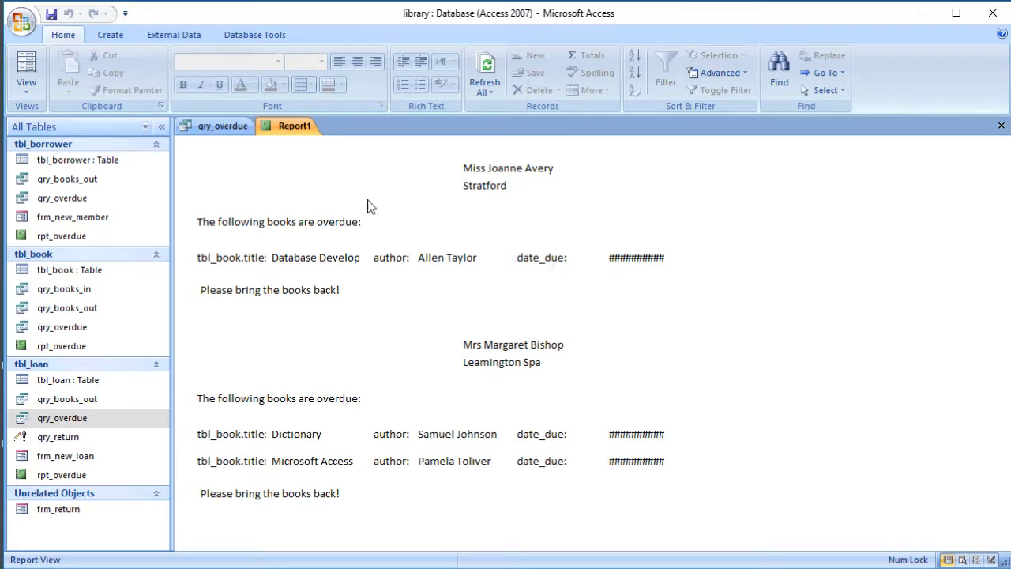
# - Widen the date_due box in Design View so dates like 14/06/2017 show fully, then recheck the report
pyautogui.click(29, 64)
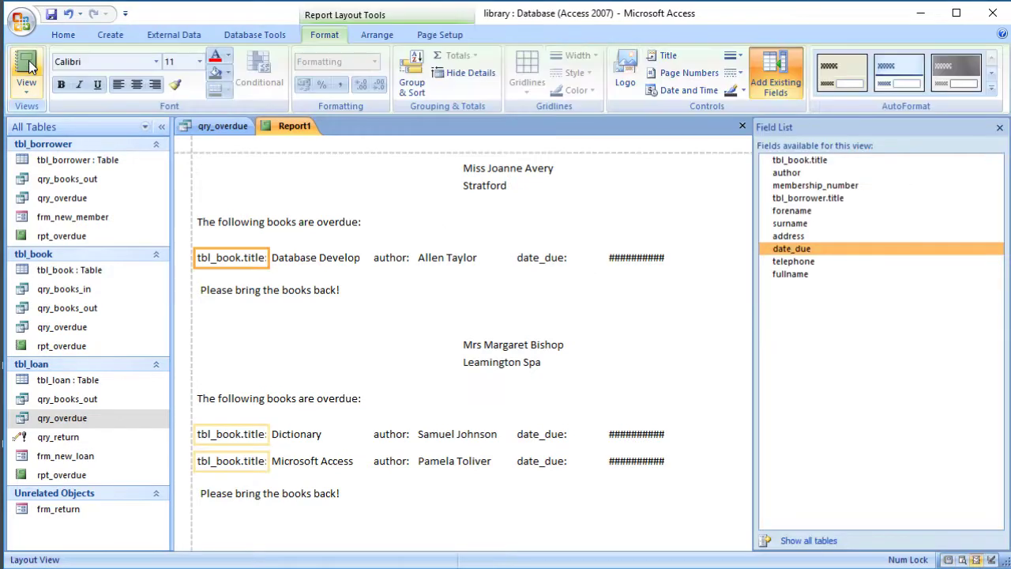
pyautogui.click(29, 86)
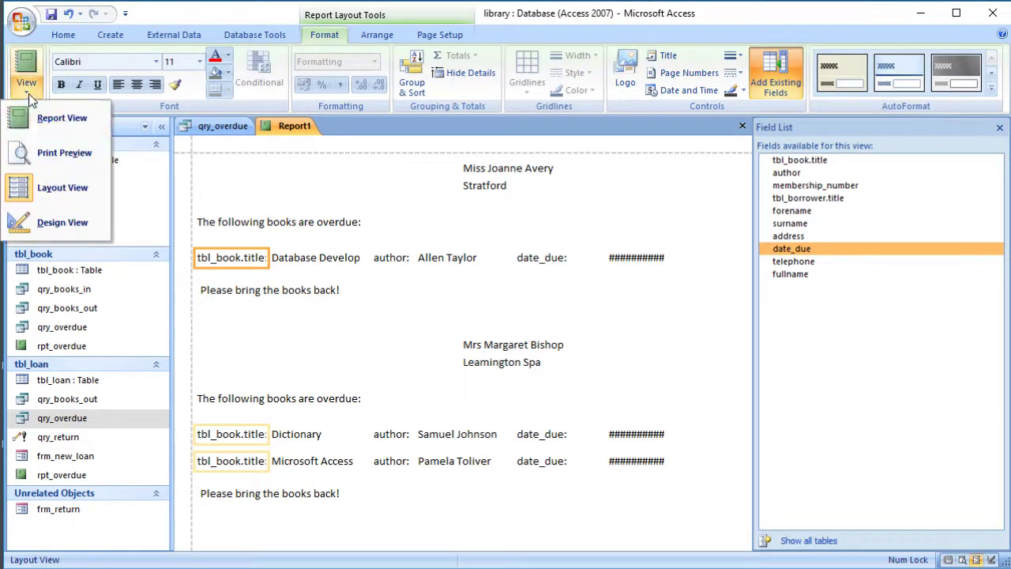
pyautogui.click(41, 225)
pyautogui.click(639, 301)
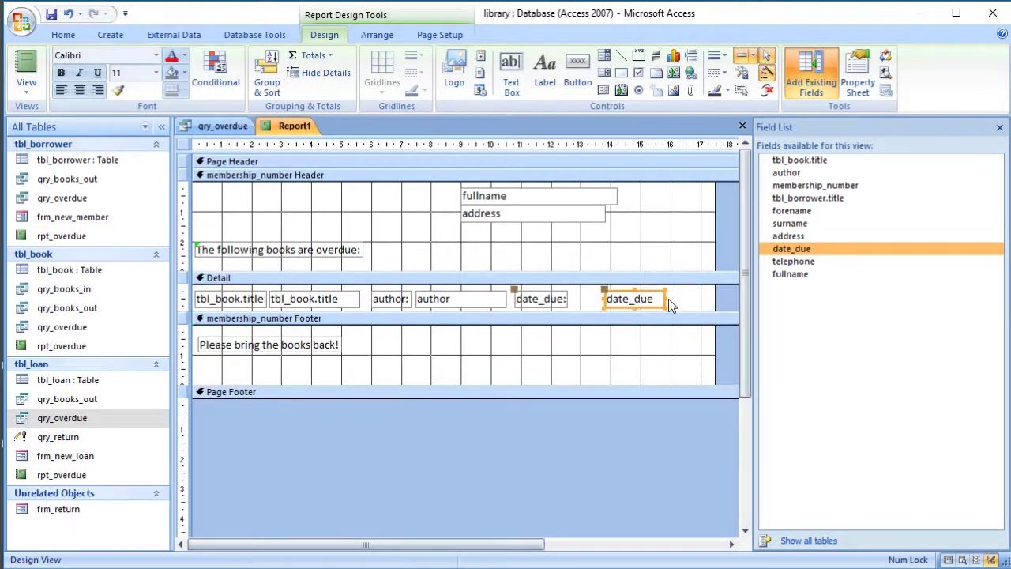
pyautogui.moveTo(666, 298); pyautogui.dragTo(711, 299)
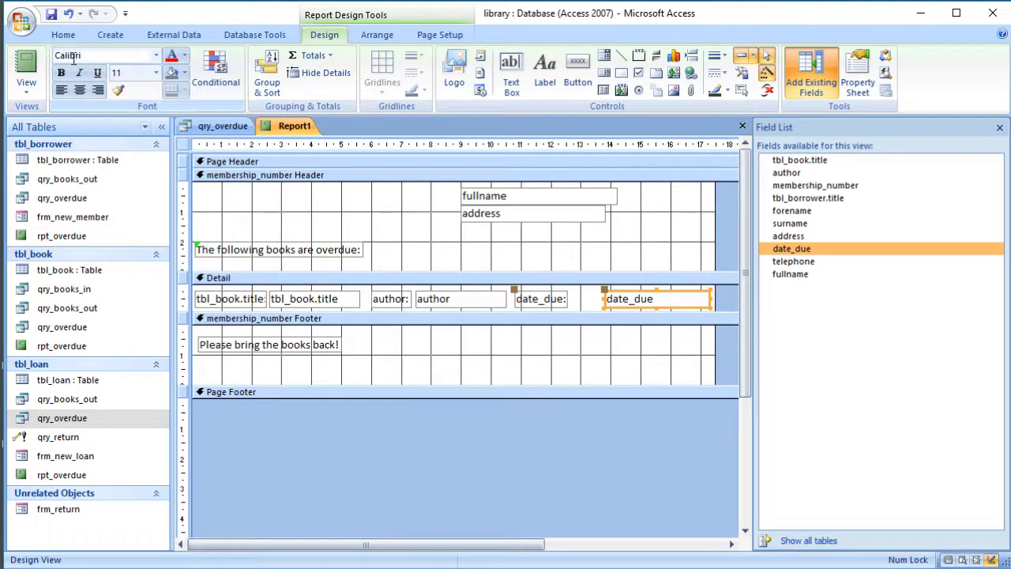
pyautogui.click(26, 66)
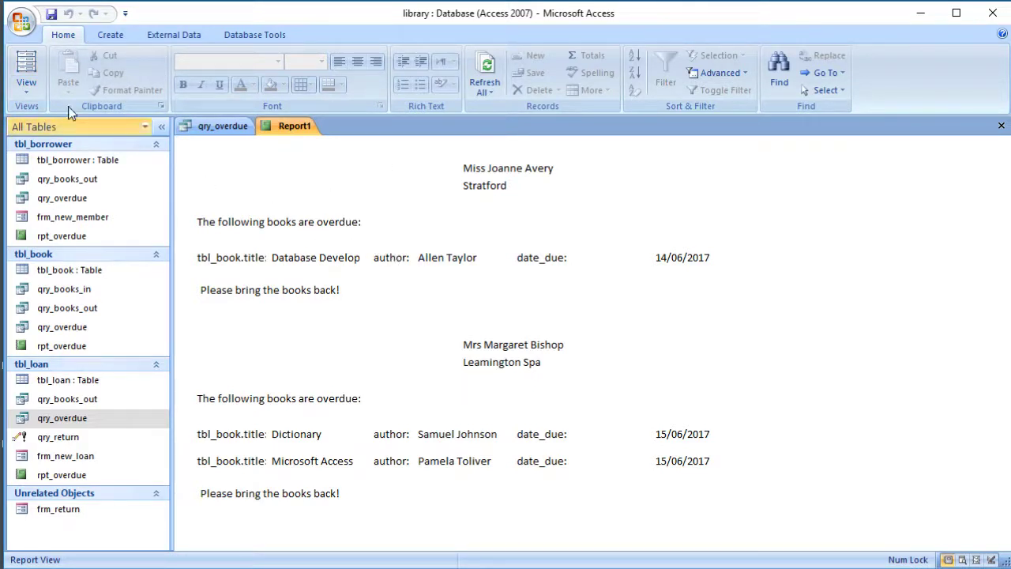
pyautogui.click(27, 91)
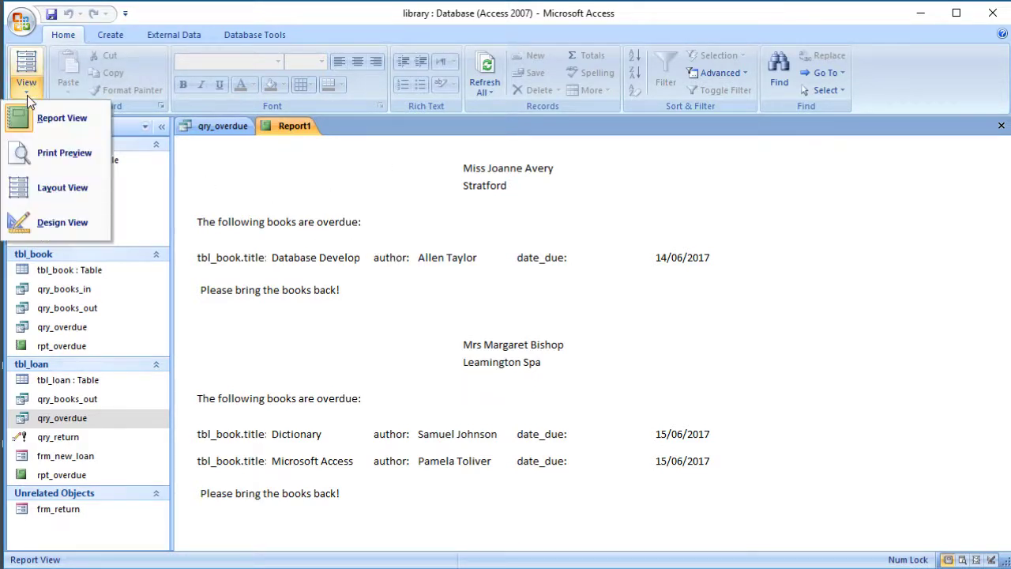
pyautogui.click(55, 158)
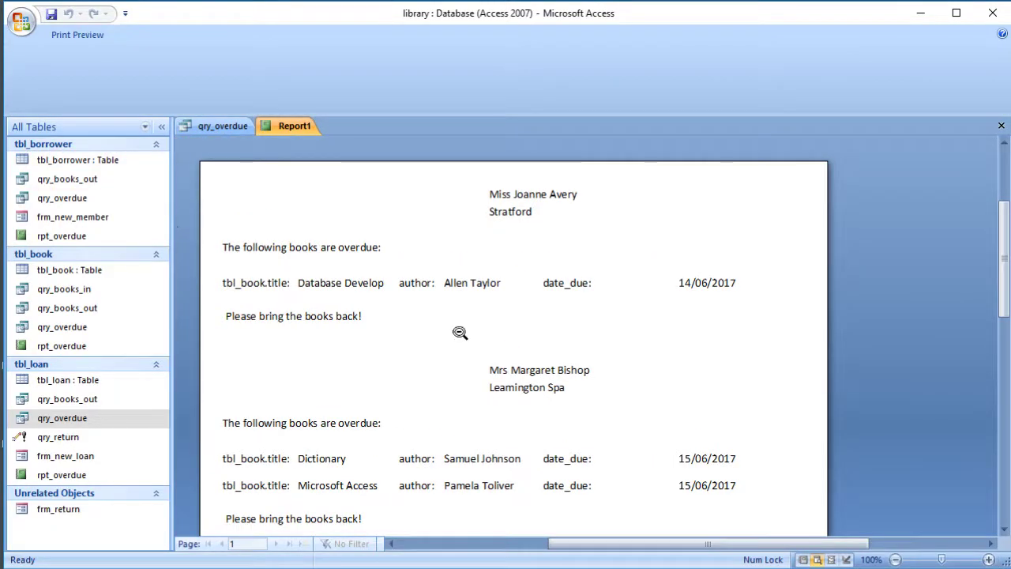
pyautogui.scroll(-1, 611, 420)
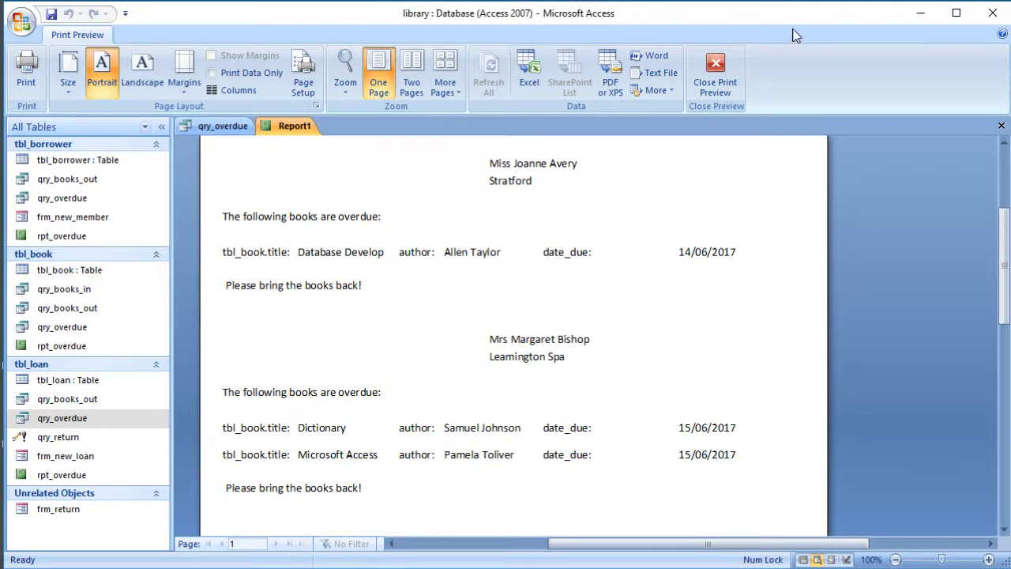
pyautogui.click(715, 65)
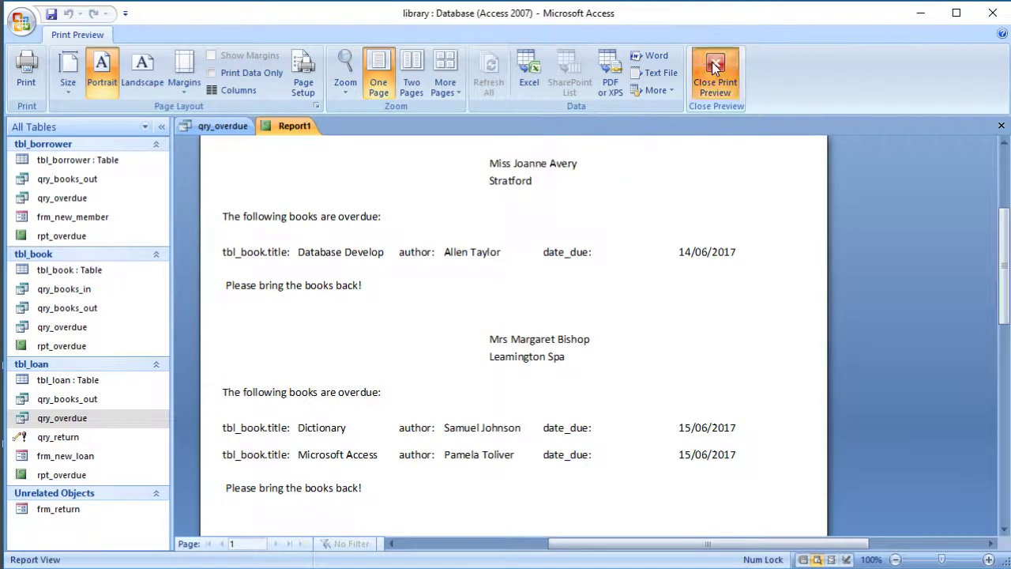
pyautogui.click(26, 83)
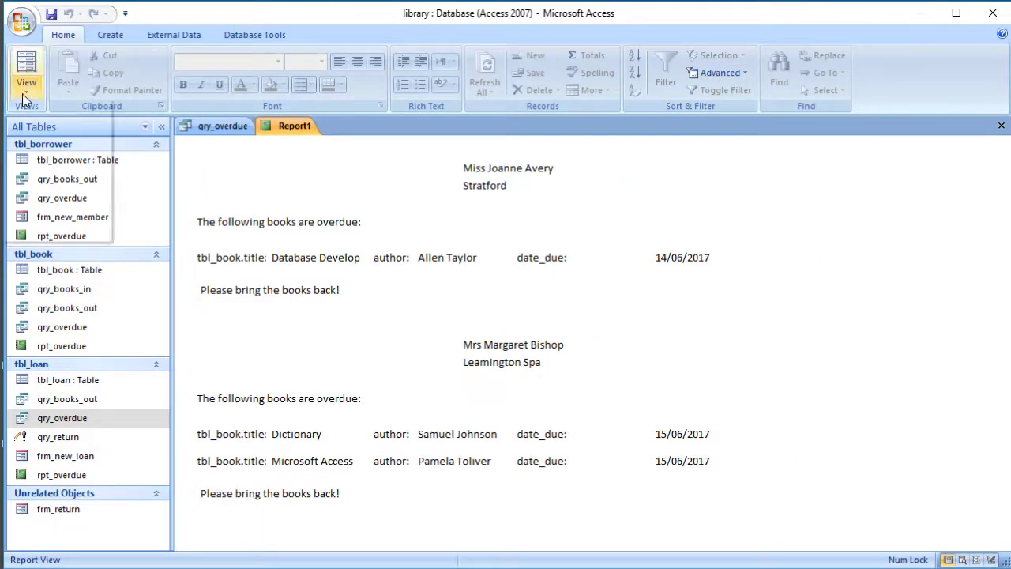
# - Set the membership_number Footer's Force New Page property to Before Section in Design View
pyautogui.click(49, 222)
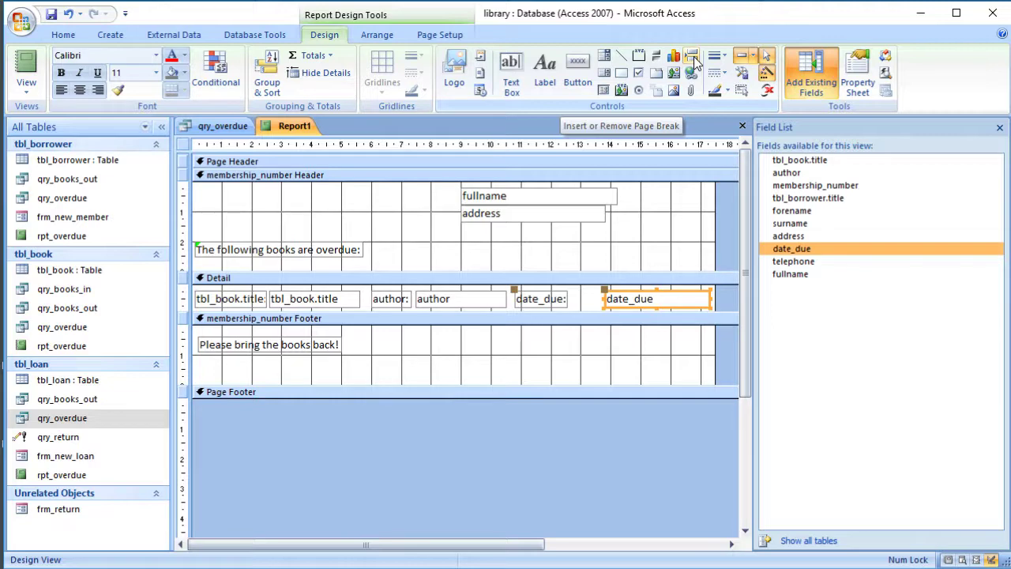
pyautogui.click(862, 83)
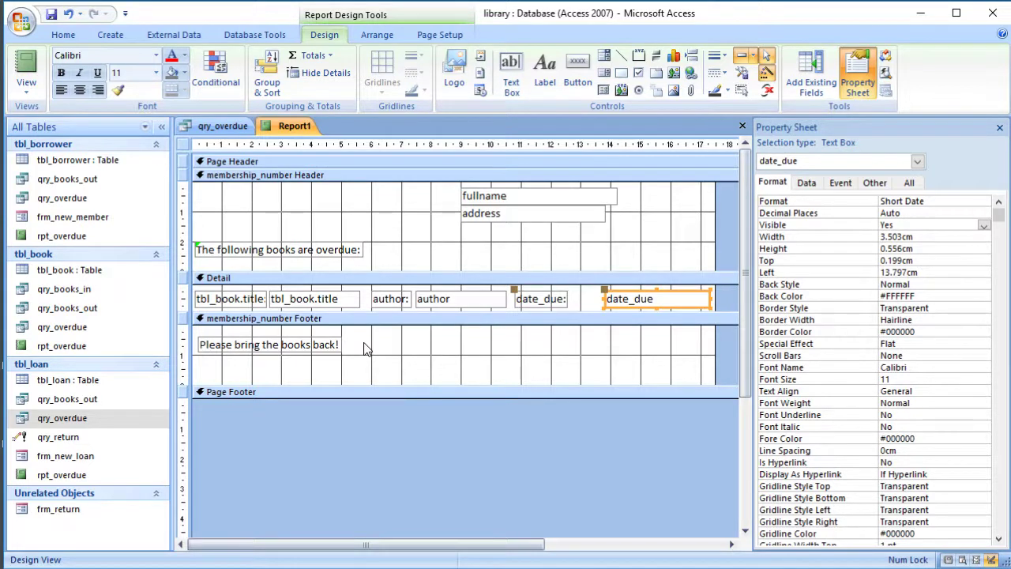
pyautogui.click(409, 361)
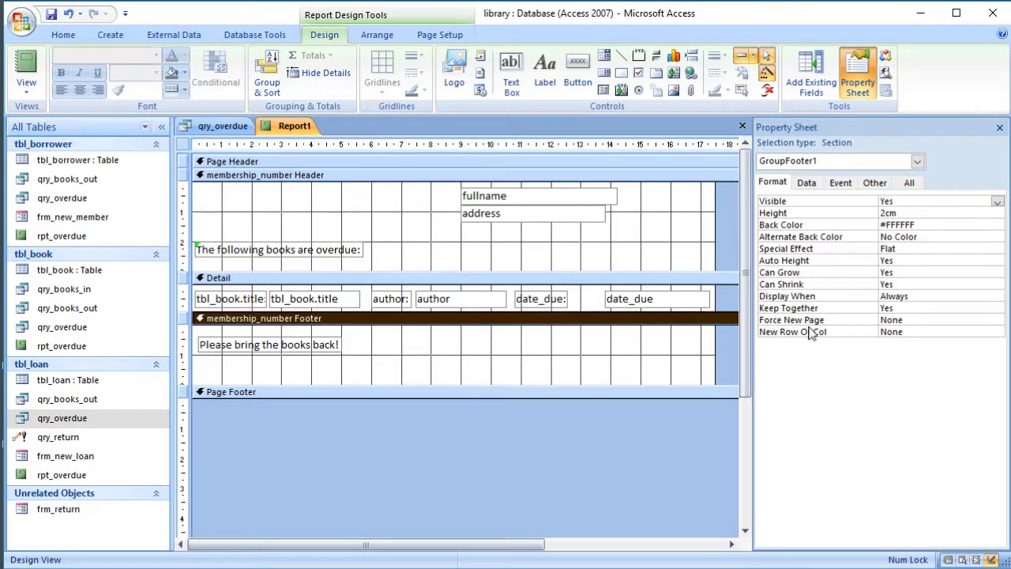
pyautogui.click(934, 320)
pyautogui.click(997, 322)
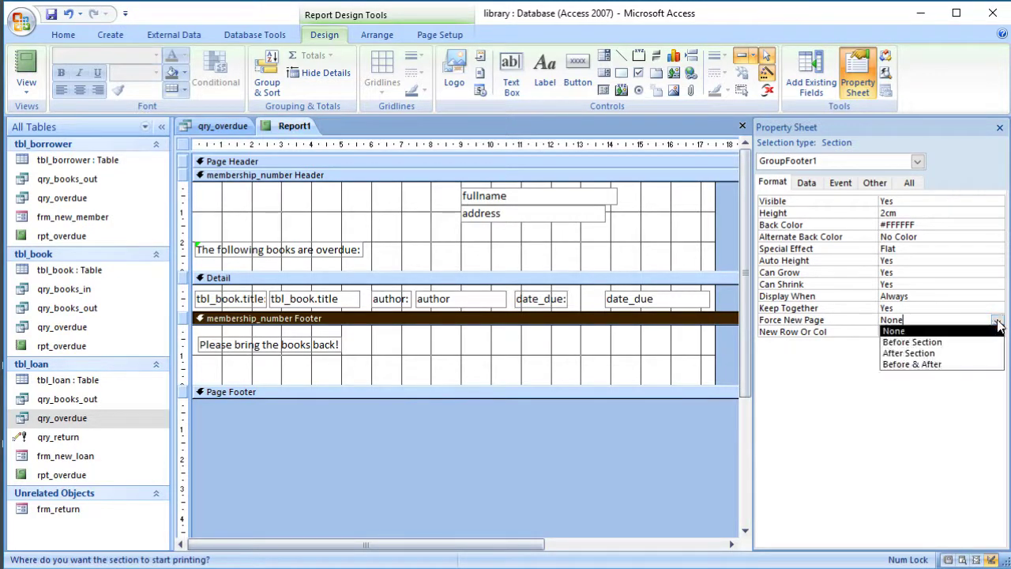
pyautogui.click(955, 346)
pyautogui.click(645, 455)
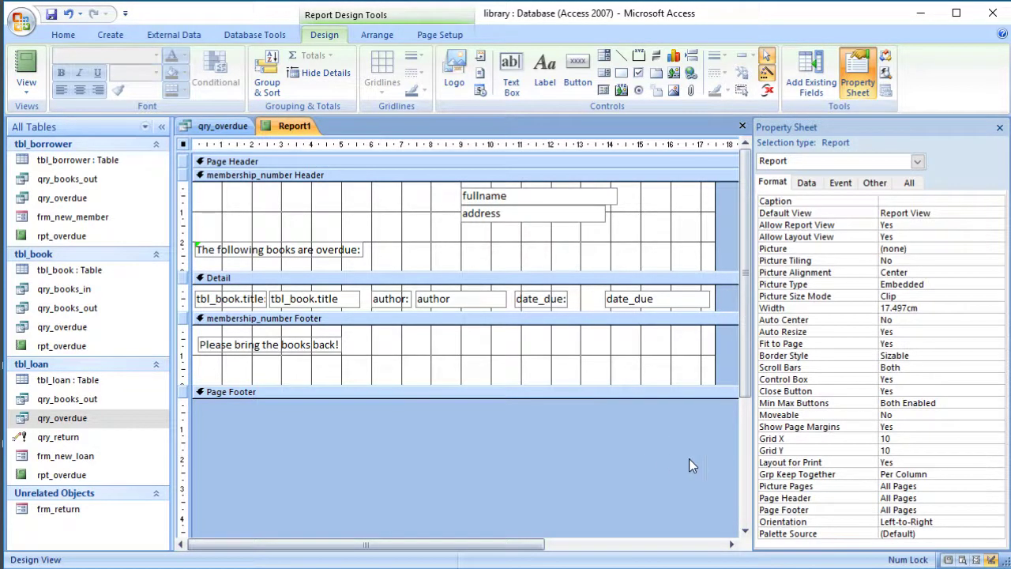
pyautogui.click(26, 86)
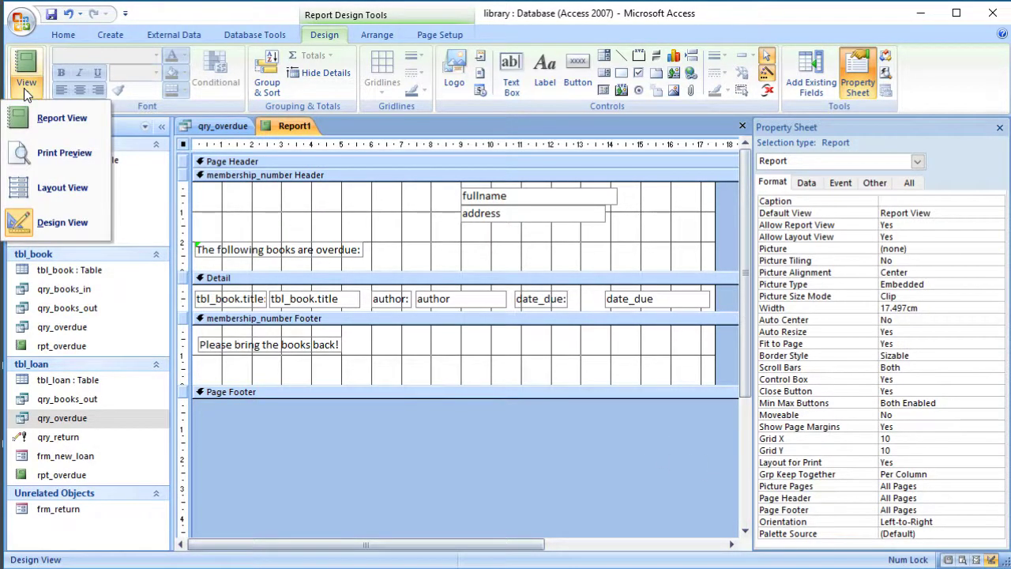
pyautogui.click(64, 156)
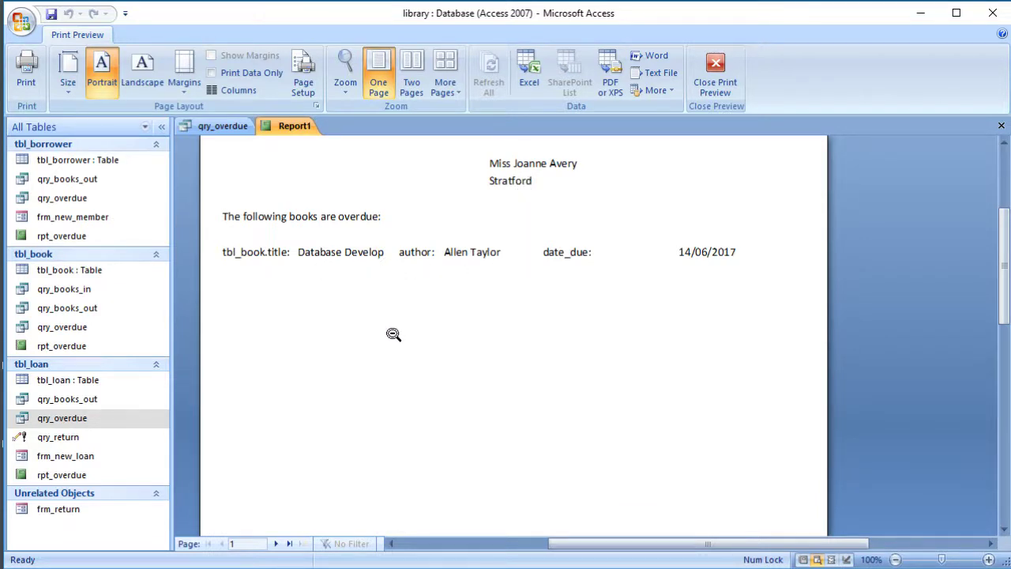
pyautogui.click(276, 544)
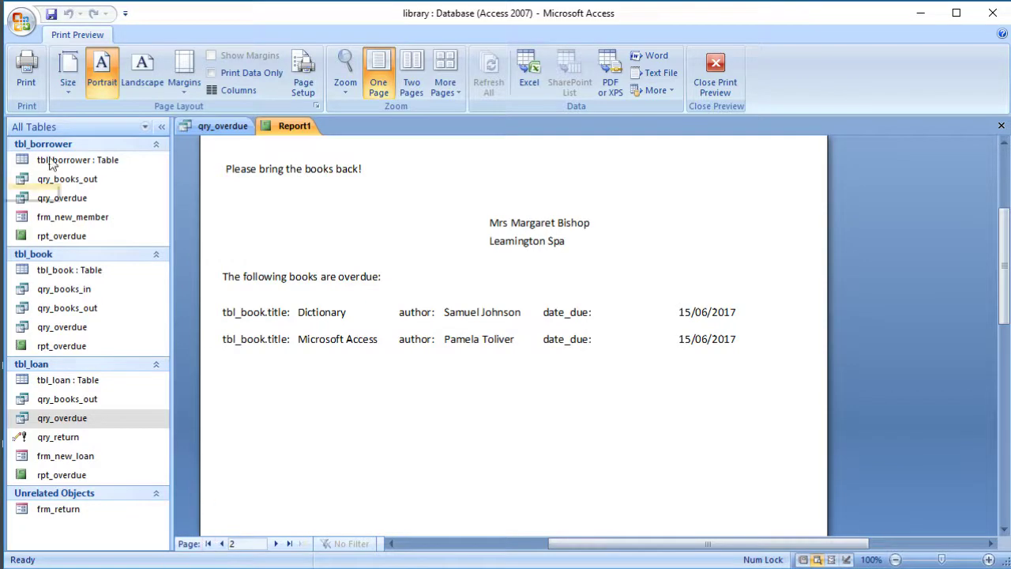
pyautogui.click(729, 74)
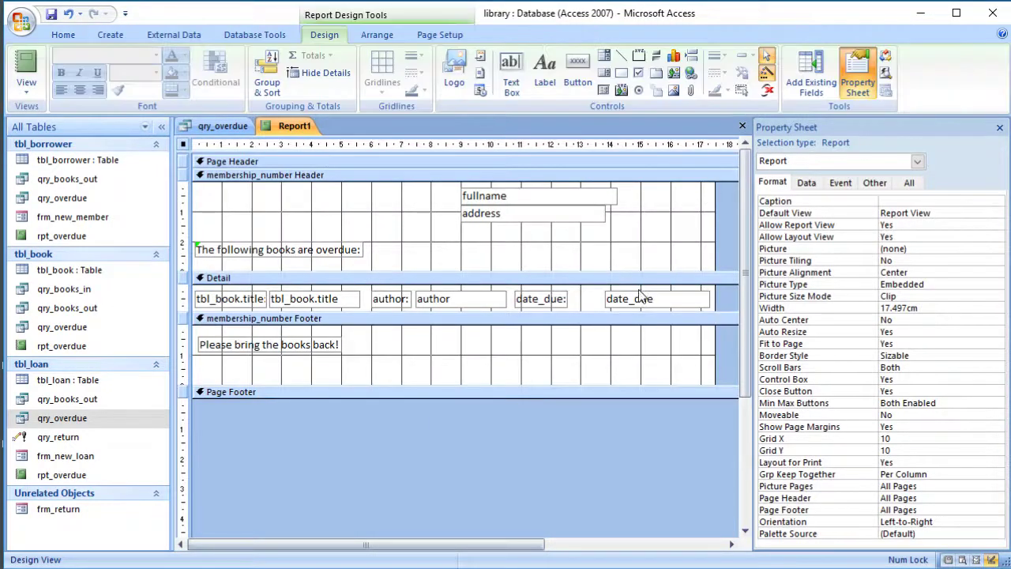
# - Narrow the report to 17.3cm, set the membership_number Footer's Force New Page to After Section, then show Report View
pyautogui.moveTo(715, 218); pyautogui.dragTo(709, 221)
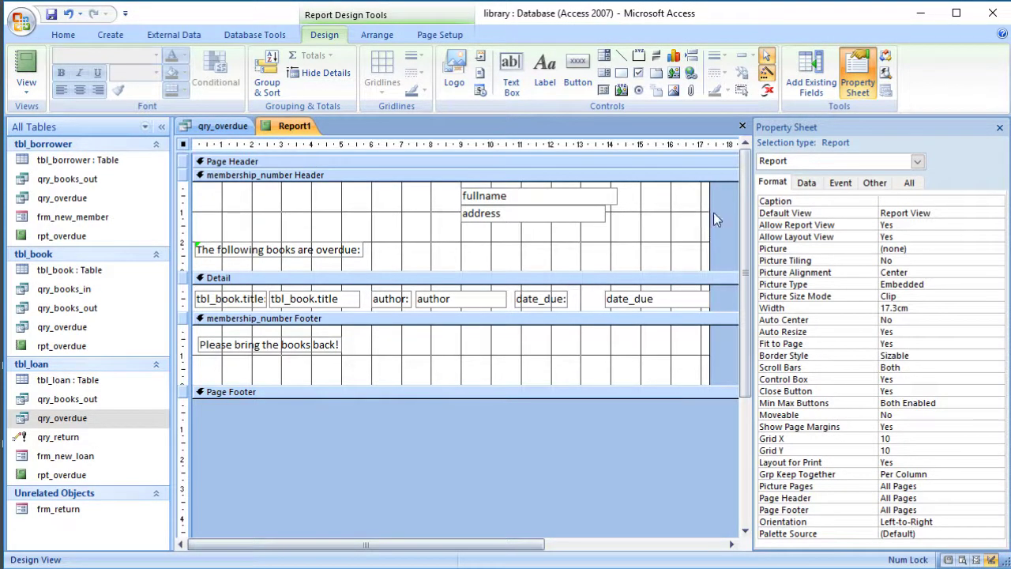
pyautogui.click(491, 365)
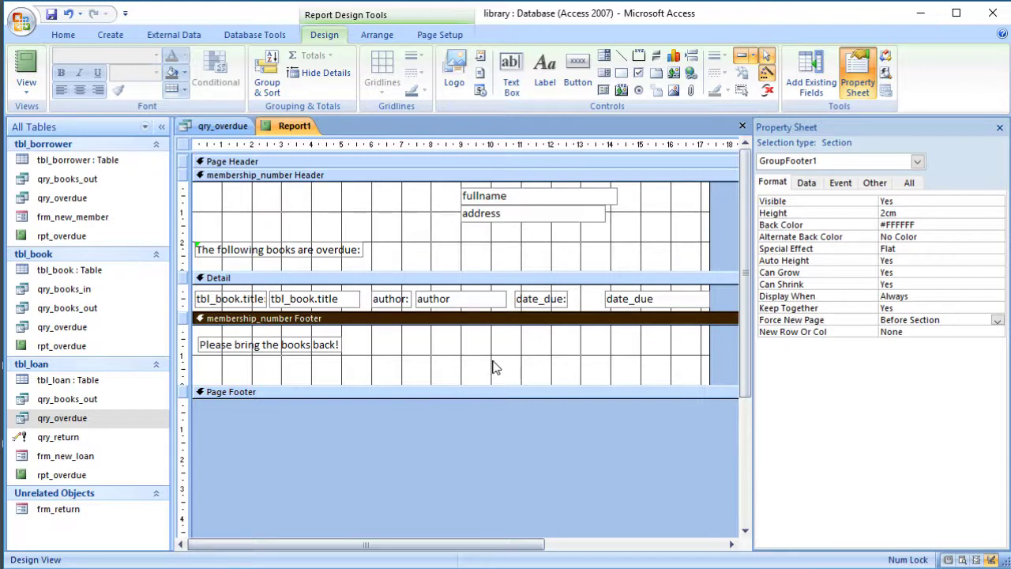
pyautogui.click(998, 321)
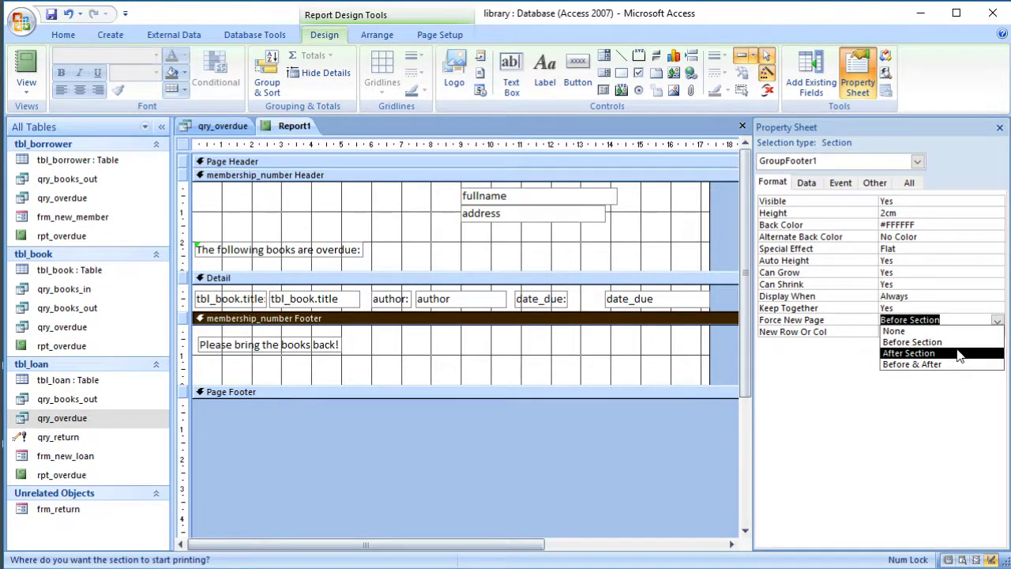
pyautogui.click(912, 354)
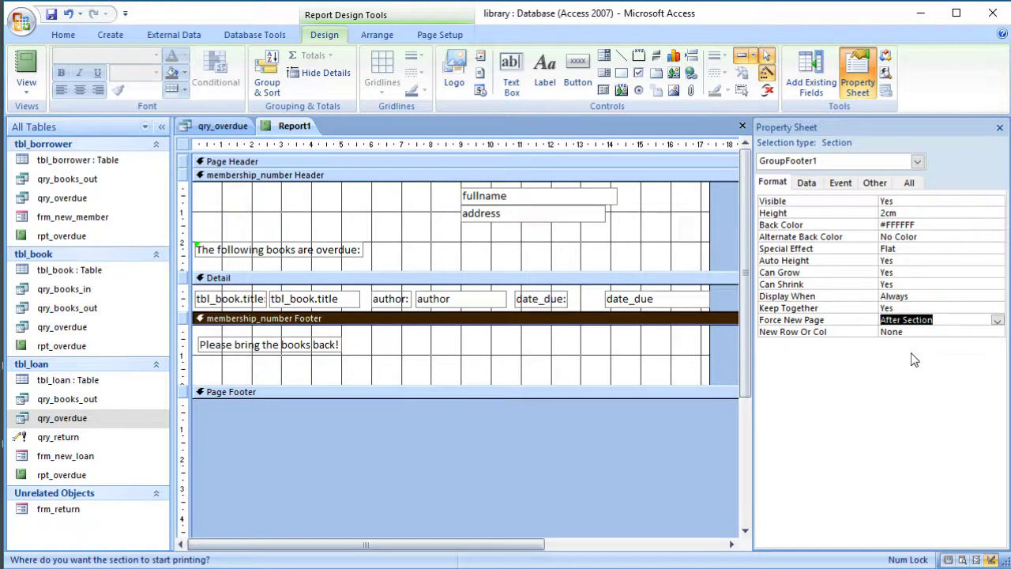
pyautogui.click(571, 471)
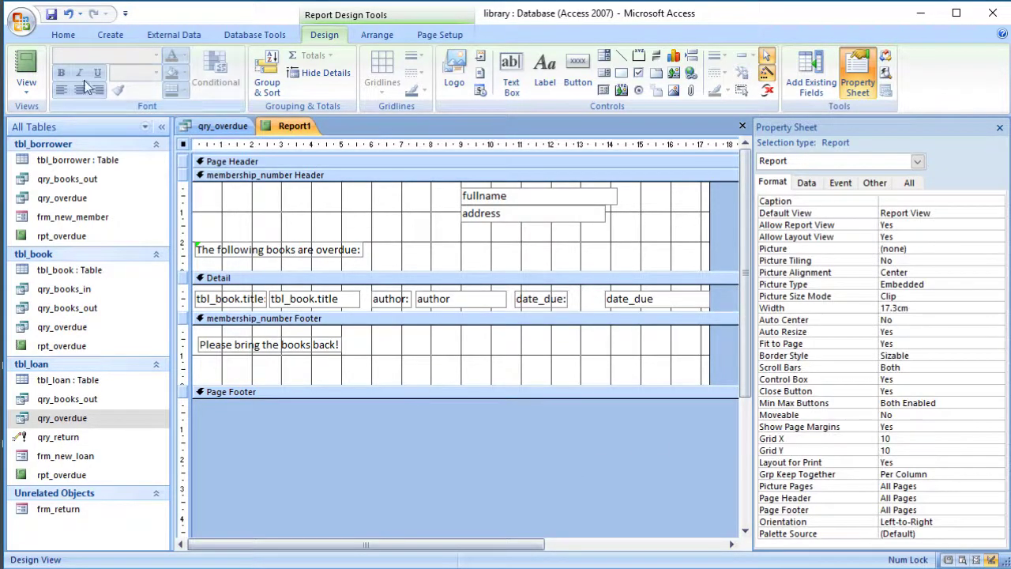
pyautogui.click(21, 65)
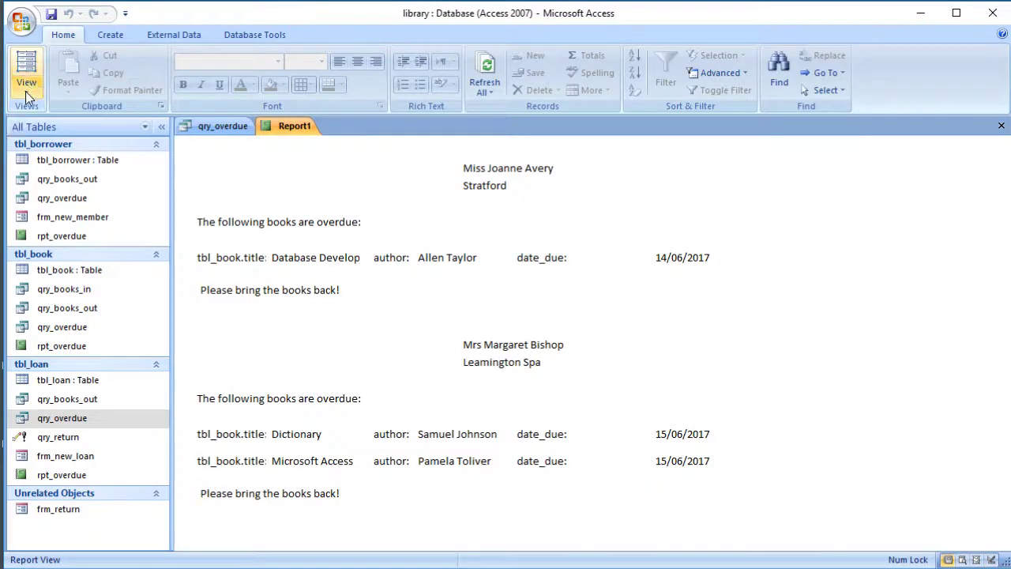
# - Show the report in Print Preview and go to page 2, the second borrower's overdue-books letter
pyautogui.click(25, 91)
pyautogui.click(36, 147)
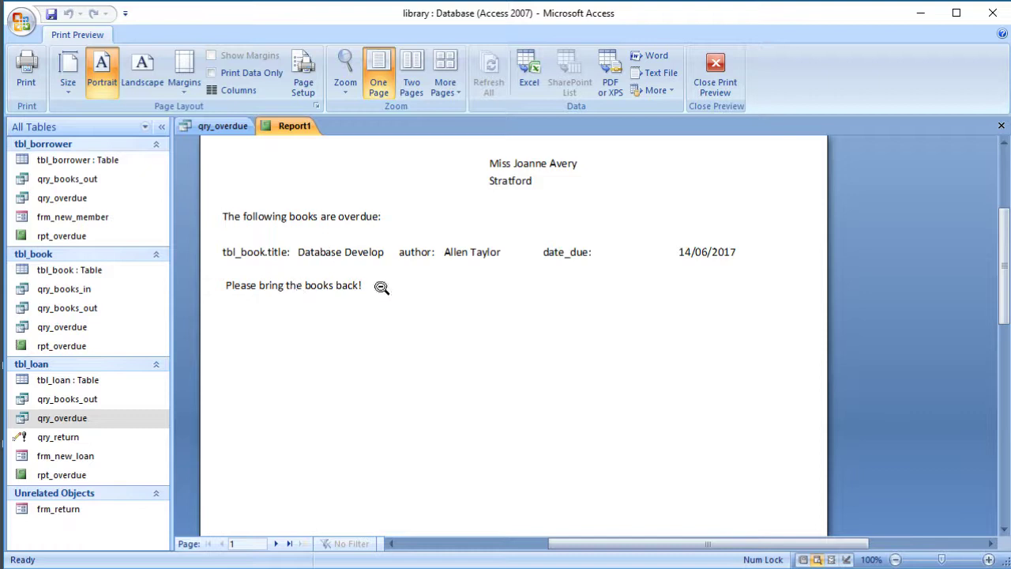
pyautogui.click(275, 544)
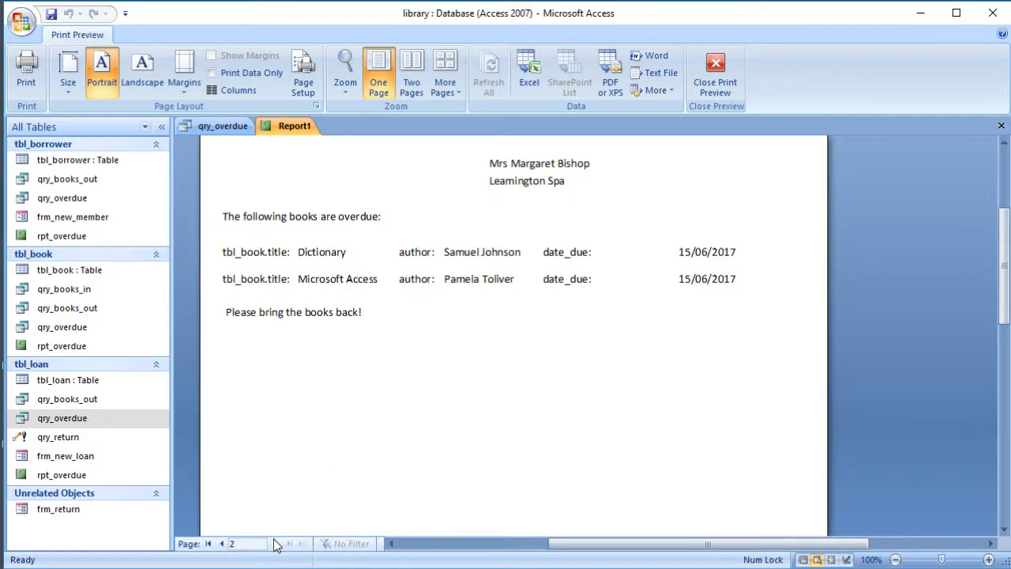